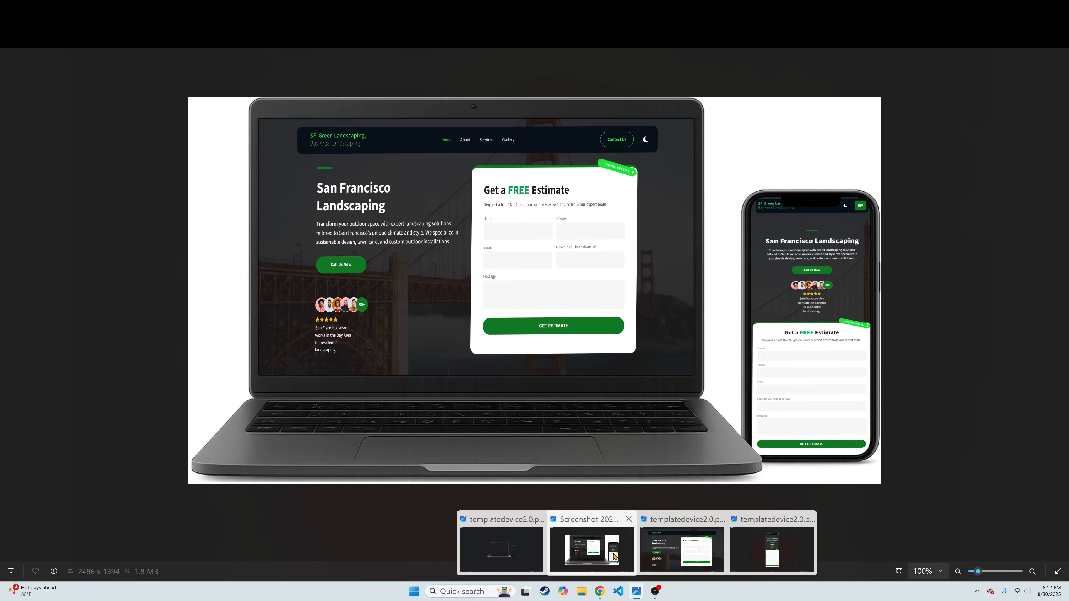
Switch to Chrome and open the Windows installer download page on the official Inkscape website
key("Left")
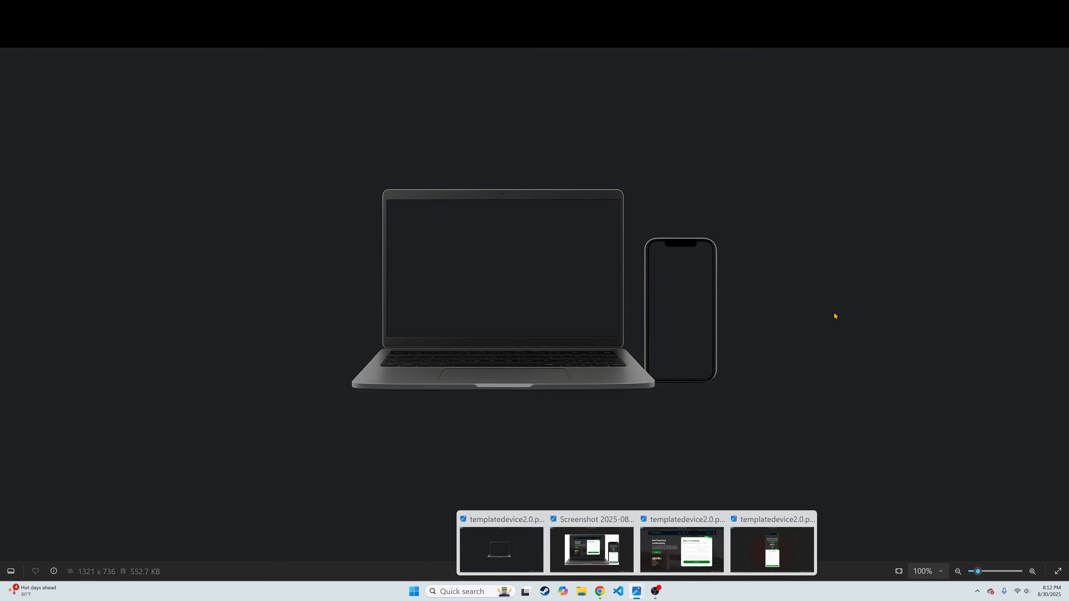
left_click(600, 591)
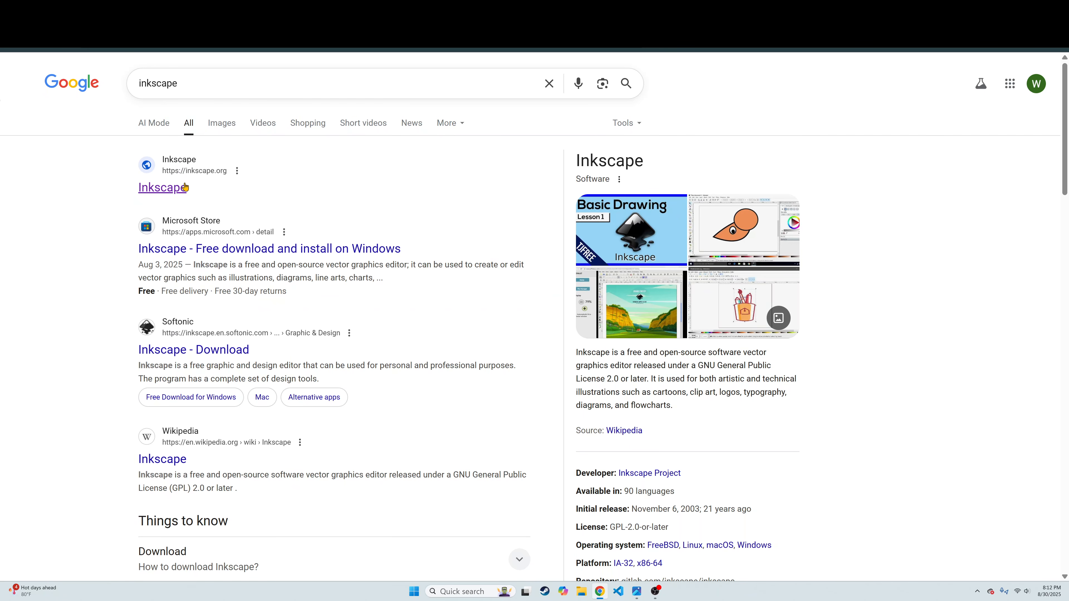
left_click(162, 189)
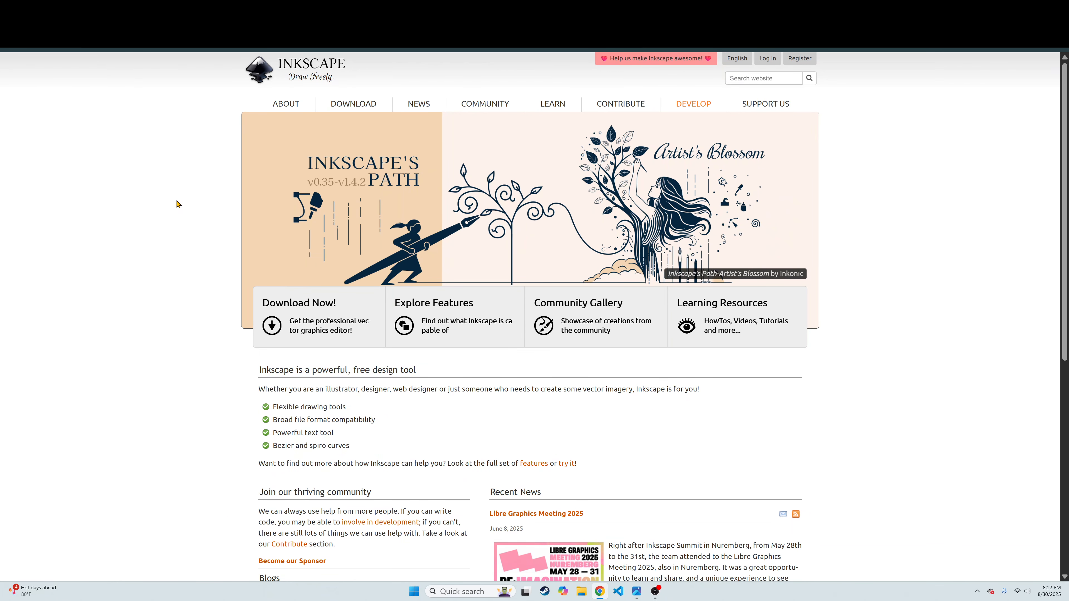
left_click(320, 327)
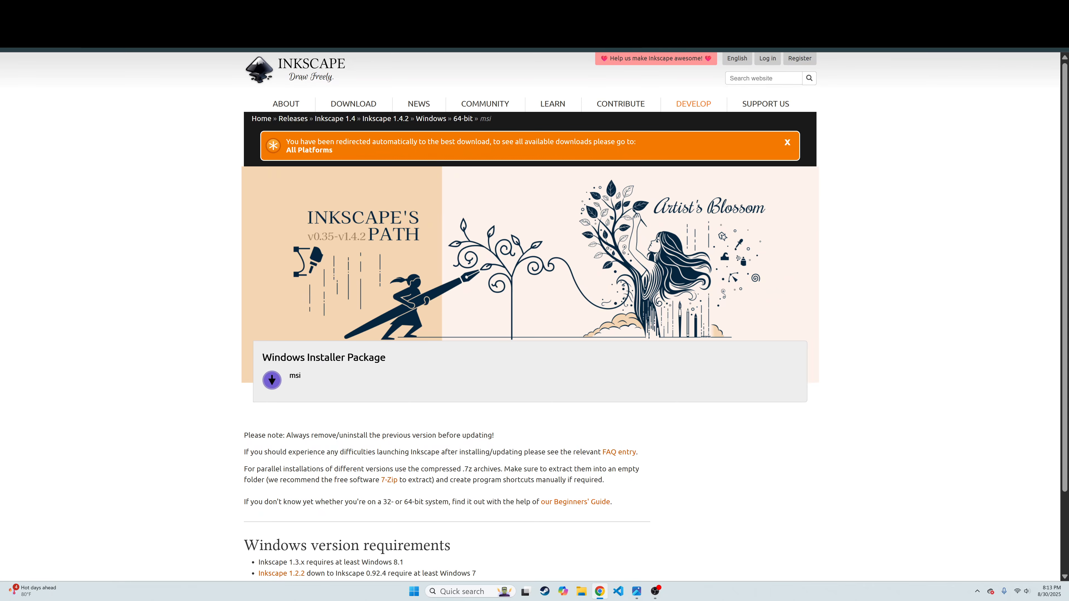
Return to the desktop, launch Inkscape and create a new document from the Desktop 720p screen template
key("alt+Tab")
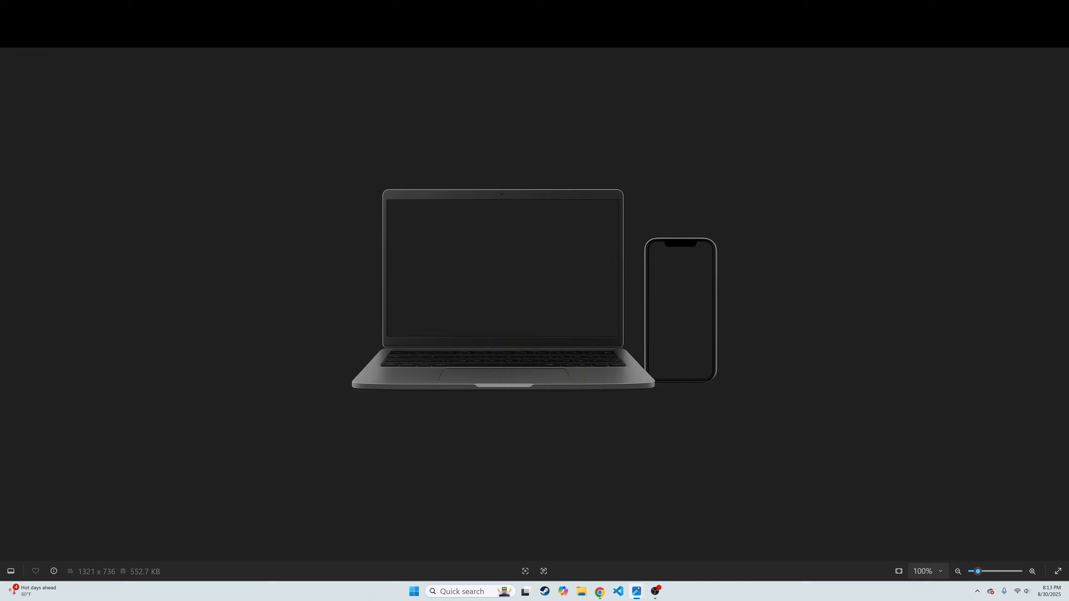
left_click(1018, 7)
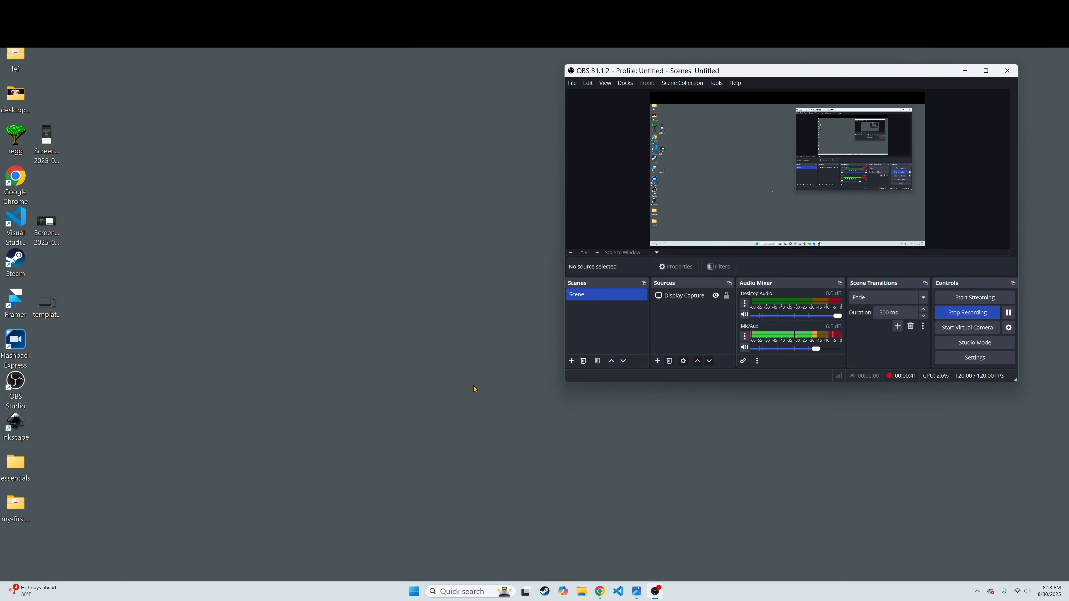
left_click(150, 398)
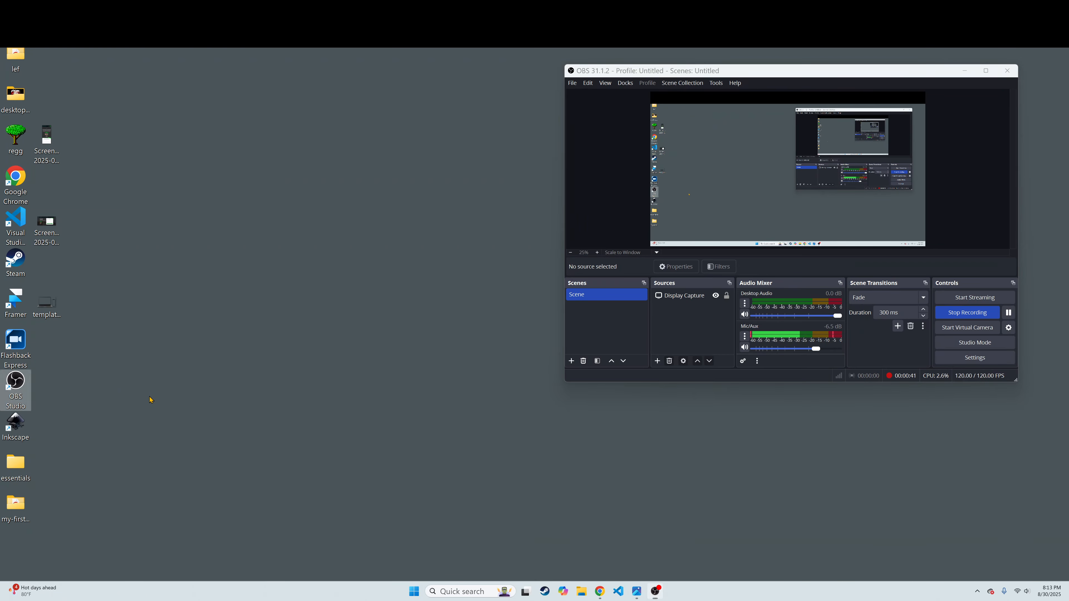
double_click(17, 429)
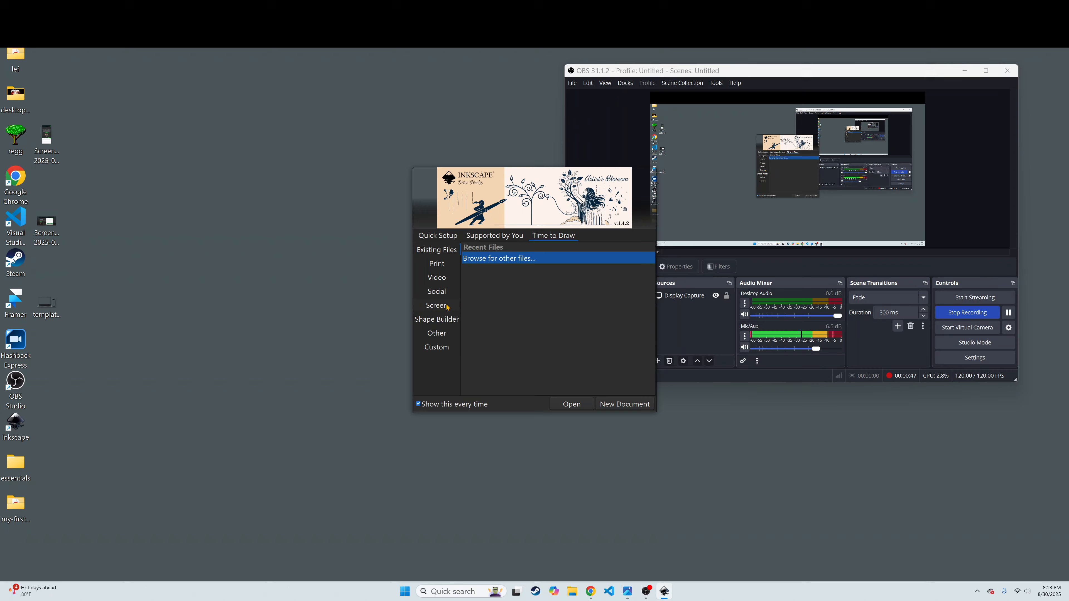
left_click(447, 307)
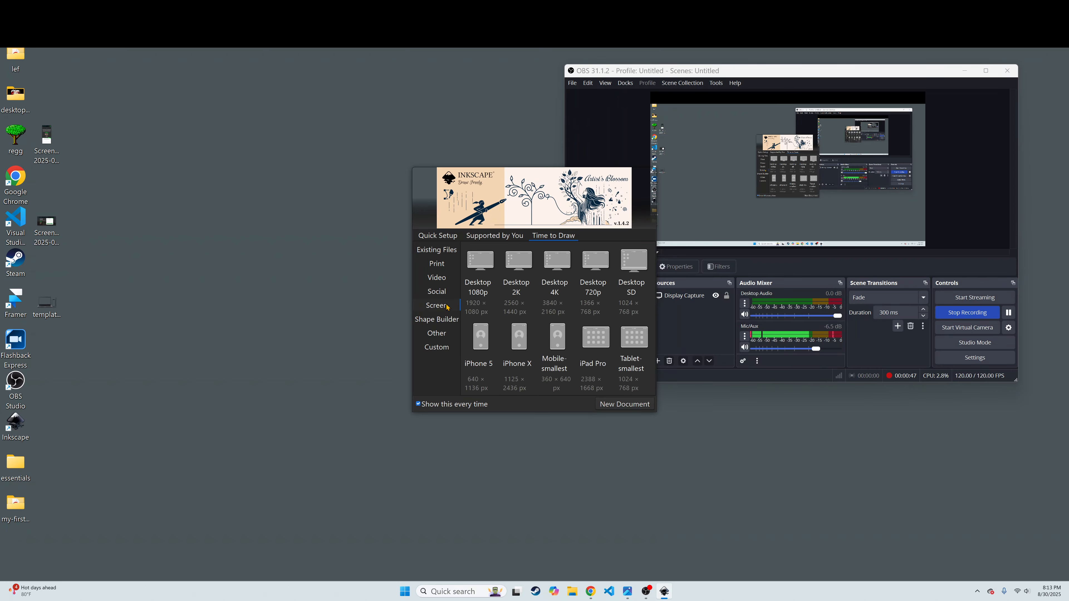
double_click(594, 275)
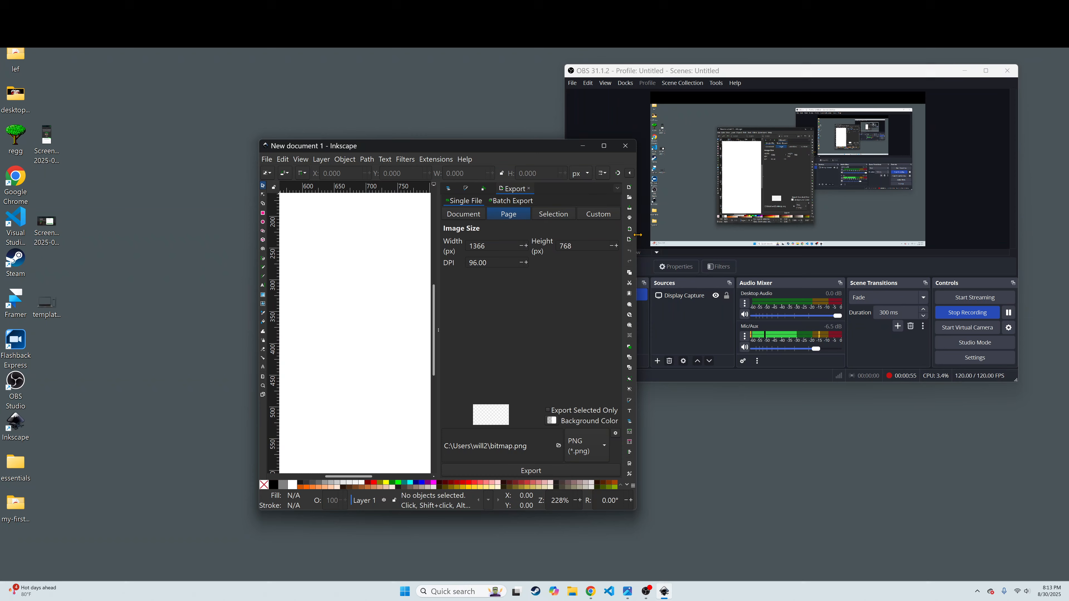
Enlarge the Inkscape window on all four sides so that it fills most of the screen
left_click_drag(637, 239, 1067, 220)
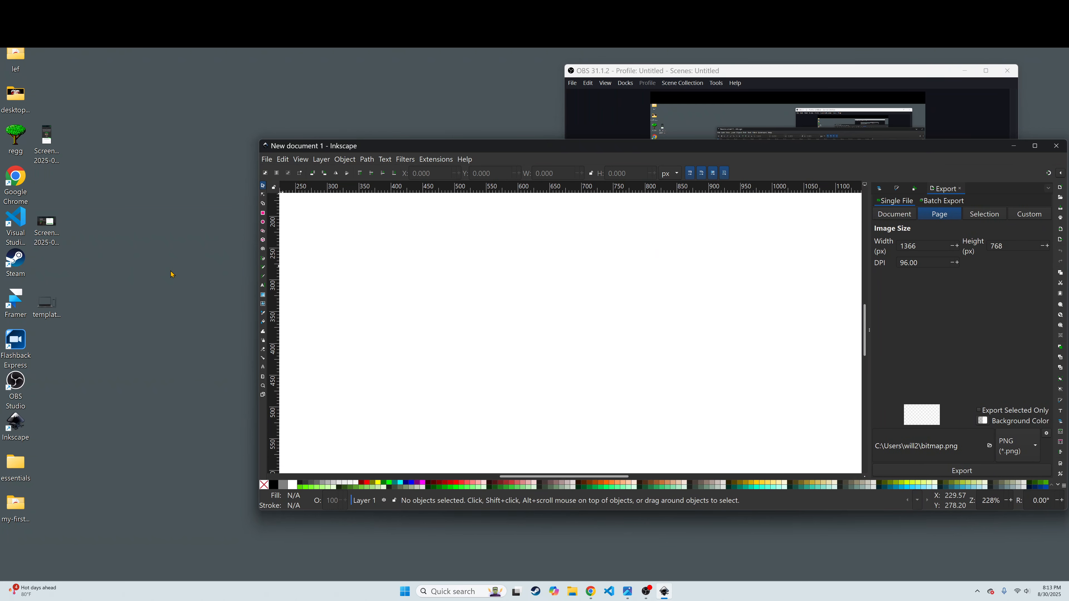
left_click_drag(257, 255, 61, 213)
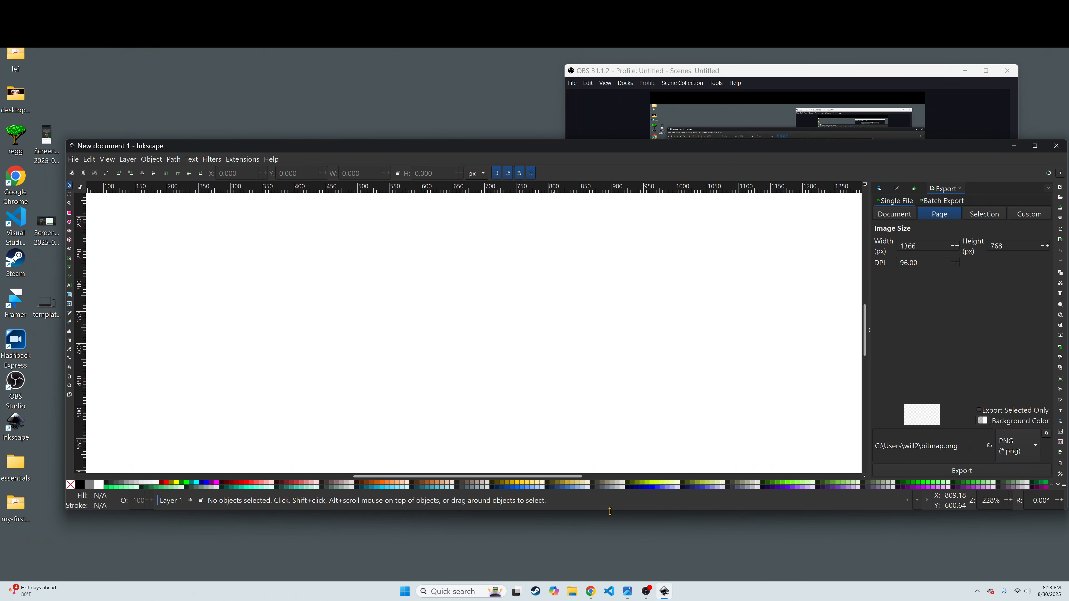
left_click_drag(610, 511, 609, 569)
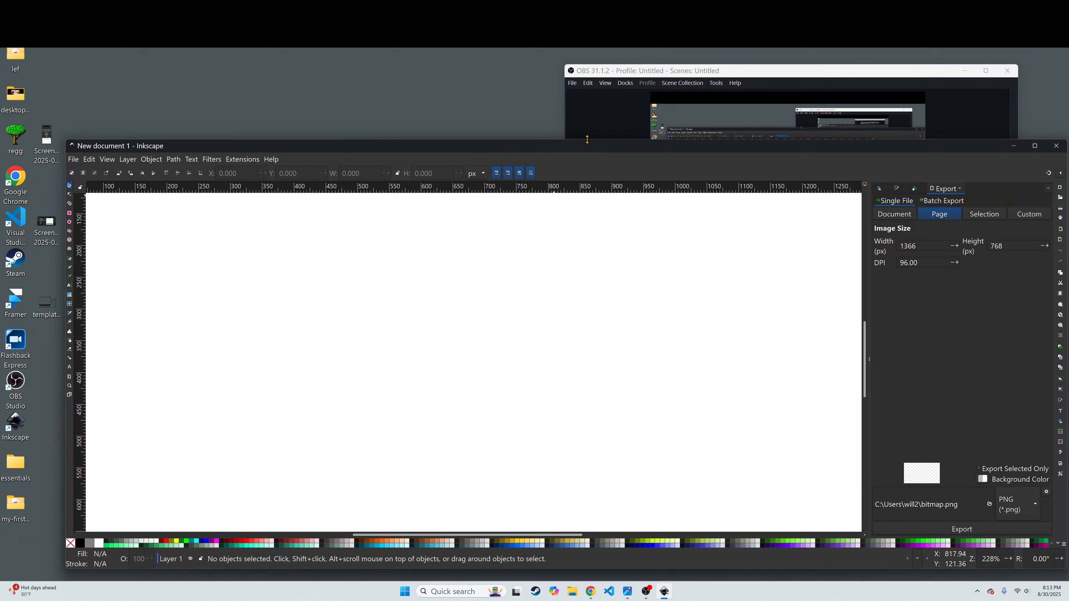
left_click_drag(587, 139, 595, 64)
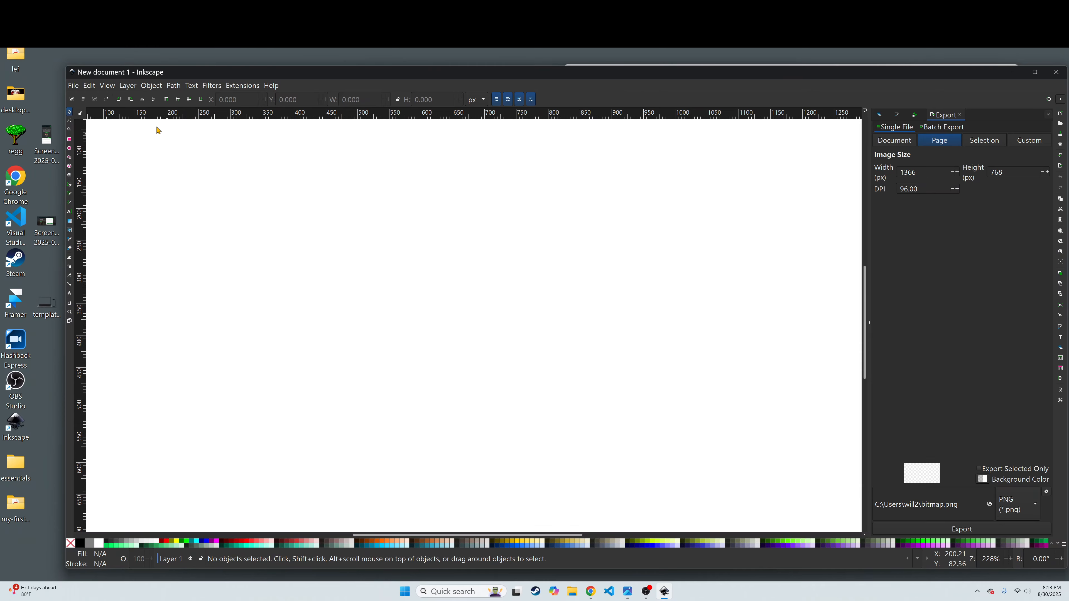
Set the document's page size to 800 px wide and 400 px high
left_click(74, 87)
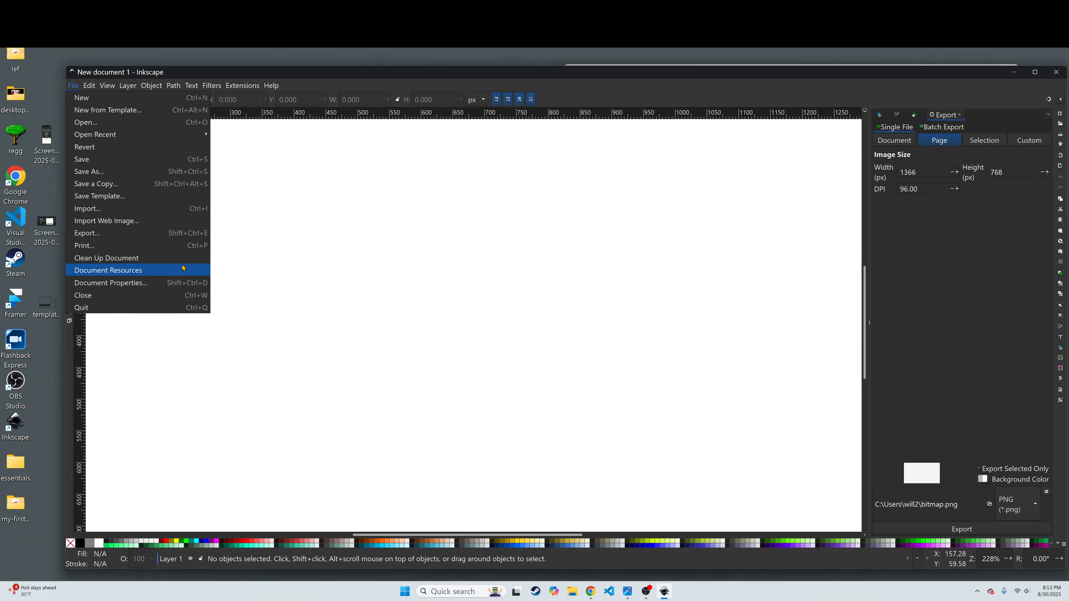
left_click(122, 281)
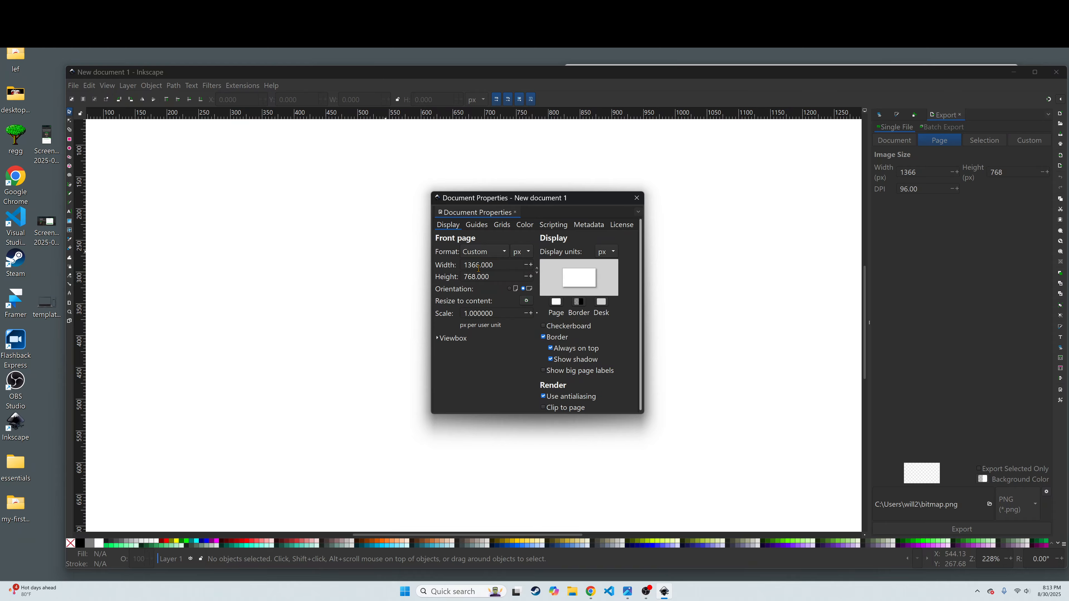
double_click(472, 265)
type("800")
double_click(468, 276)
type("400")
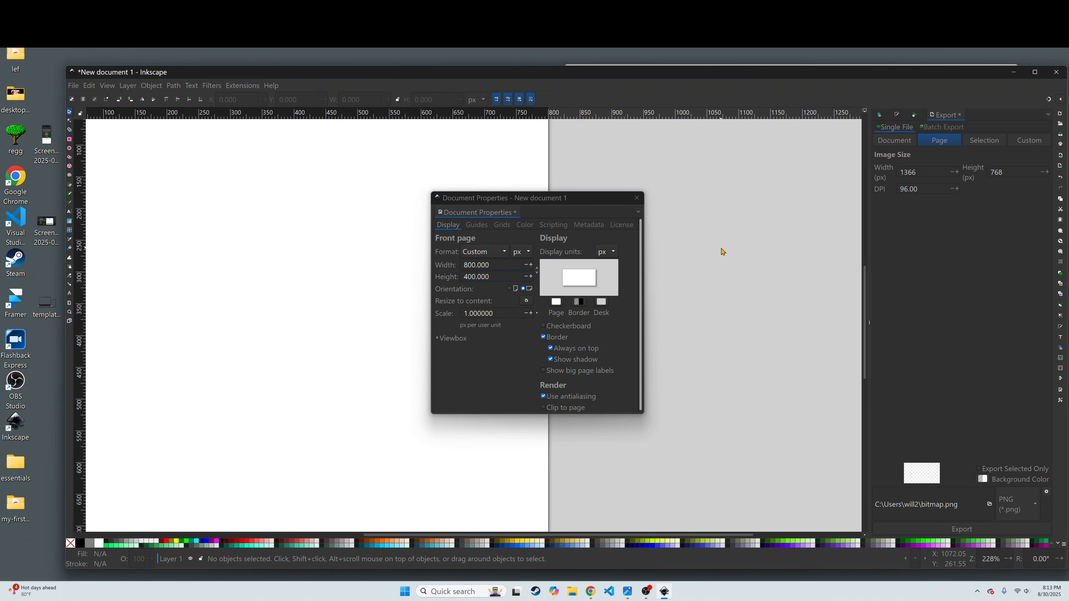
key("Return")
left_click(636, 198)
Import the laptop-and-phone template PNG from the desktop as an embedded image
left_click_drag(604, 253, 781, 373)
left_click_drag(54, 307, 417, 292)
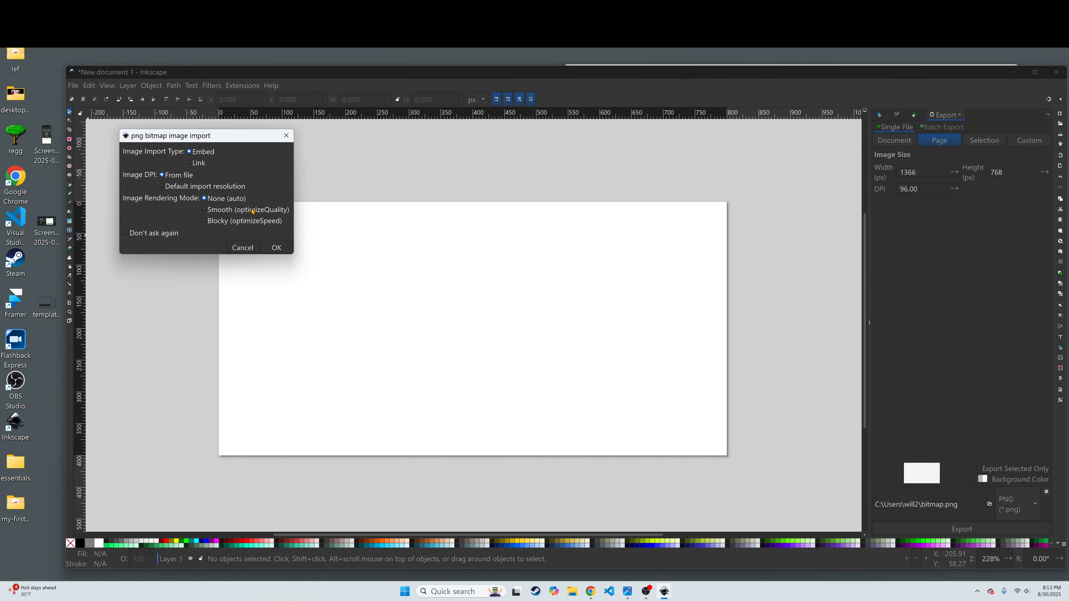
left_click(281, 250)
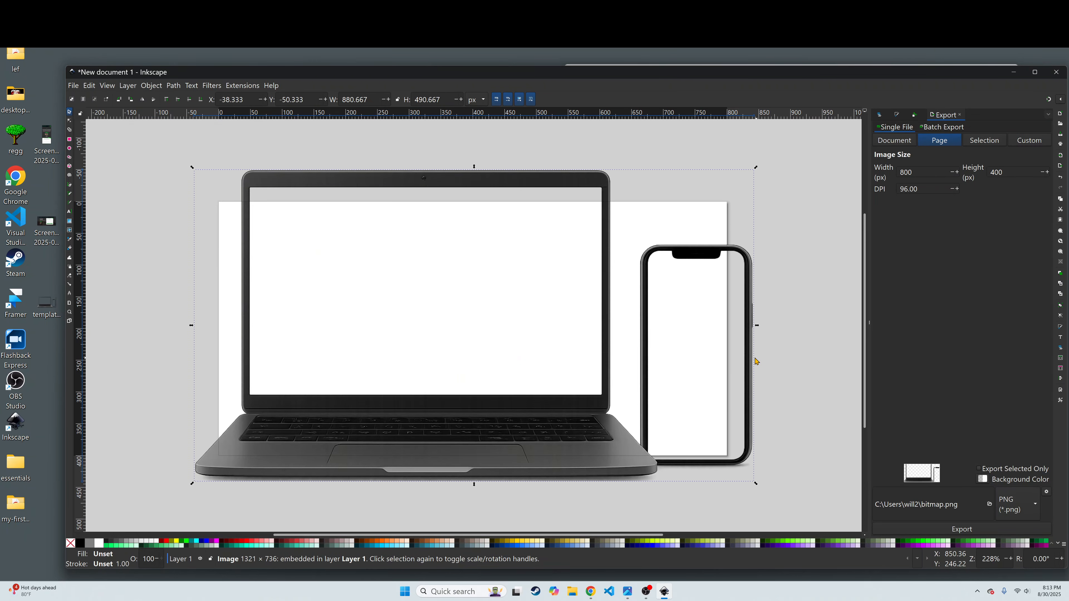
Import the mobile and desktop website screenshots from the desktop as embedded images
left_click_drag(46, 147, 269, 241)
left_click(287, 259)
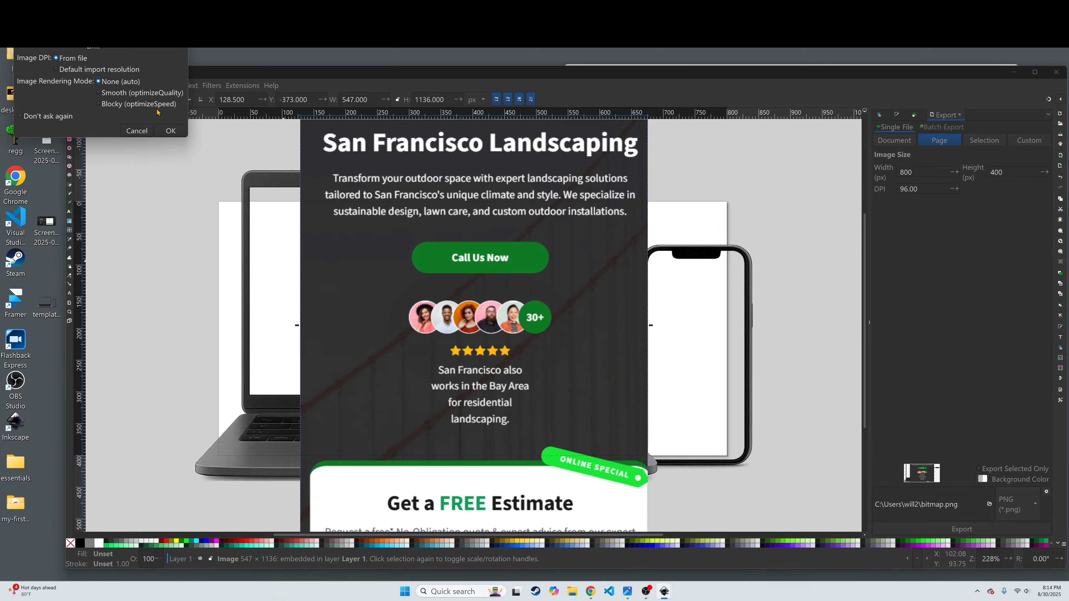
left_click(175, 129)
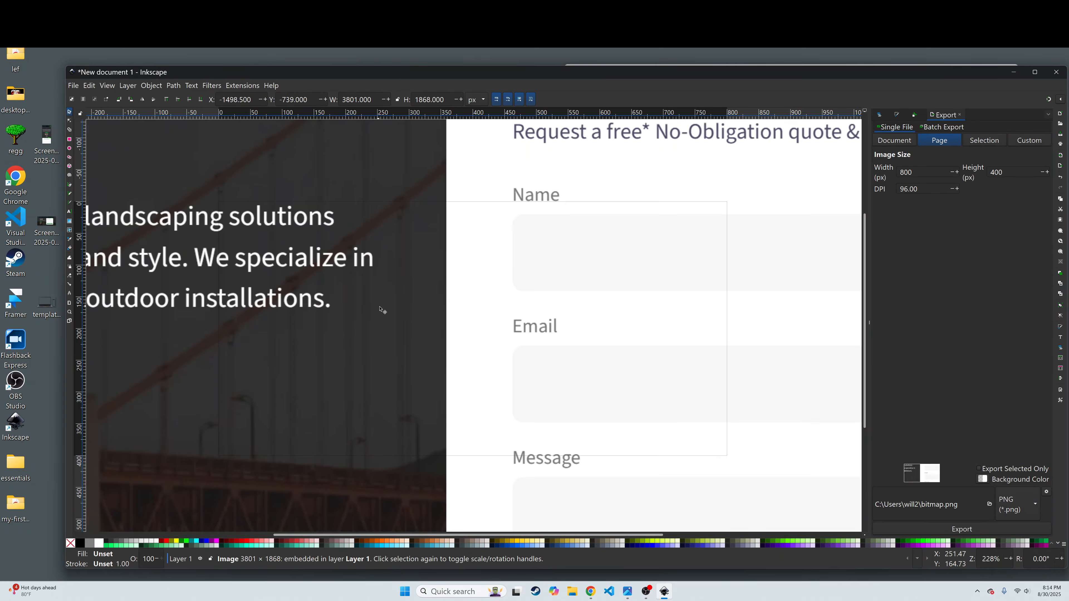
Shrink the mobile screenshot to about 505 × 499 px and move both website screenshots clear of the page
key("Delete")
scroll(587, 341, "down", 2)
left_click_drag(496, 295, 496, 498)
scroll(644, 371, "up", 2, "ctrl")
scroll(690, 253, "down", 5)
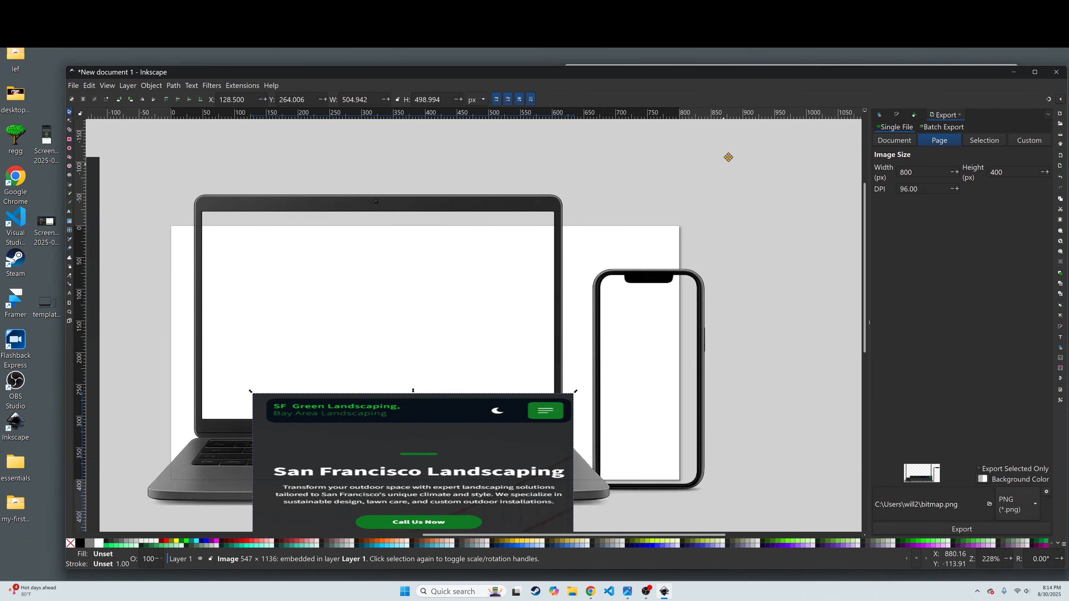
key("Escape")
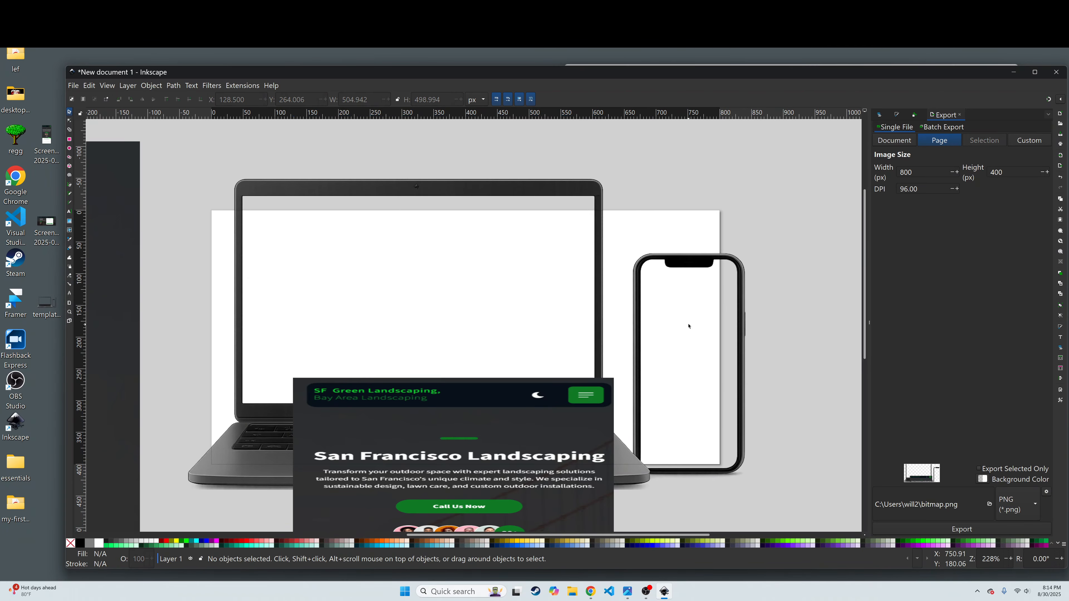
left_click_drag(505, 426, 858, 337)
Scale the laptop-and-phone mockup to about 794 × 391 px and position it so it fits within the page
scroll(690, 295, "down", 2)
left_click(703, 220)
left_click_drag(771, 452, 709, 417, "ctrl")
left_click_drag(662, 210, 690, 218)
left_click_drag(737, 145, 733, 170)
left_click_drag(484, 426, 484, 422)
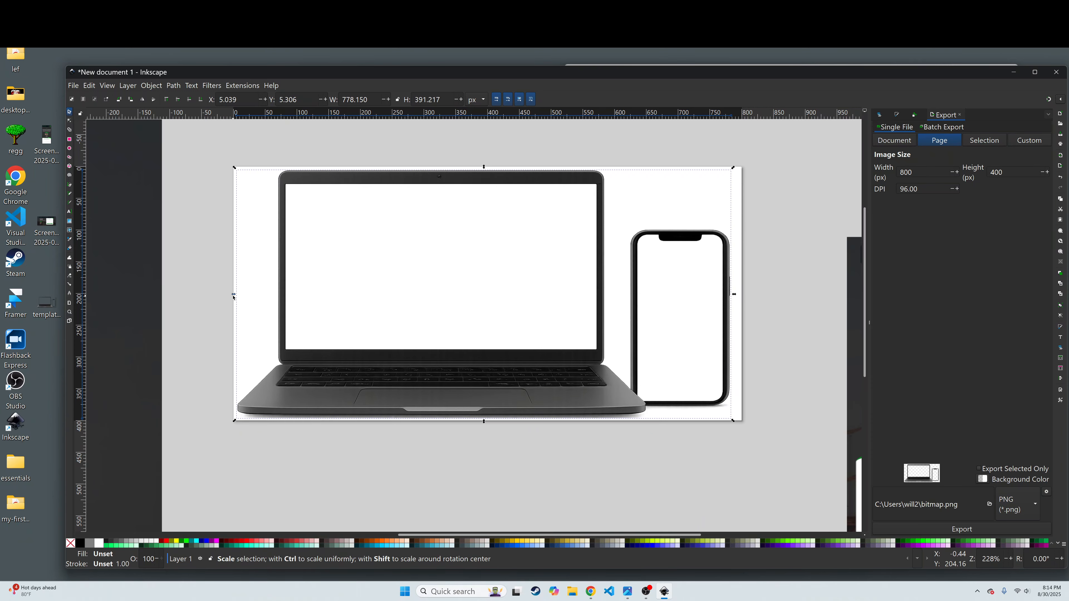
left_click_drag(232, 296, 231, 297)
left_click_drag(731, 294, 743, 295)
left_click(747, 323)
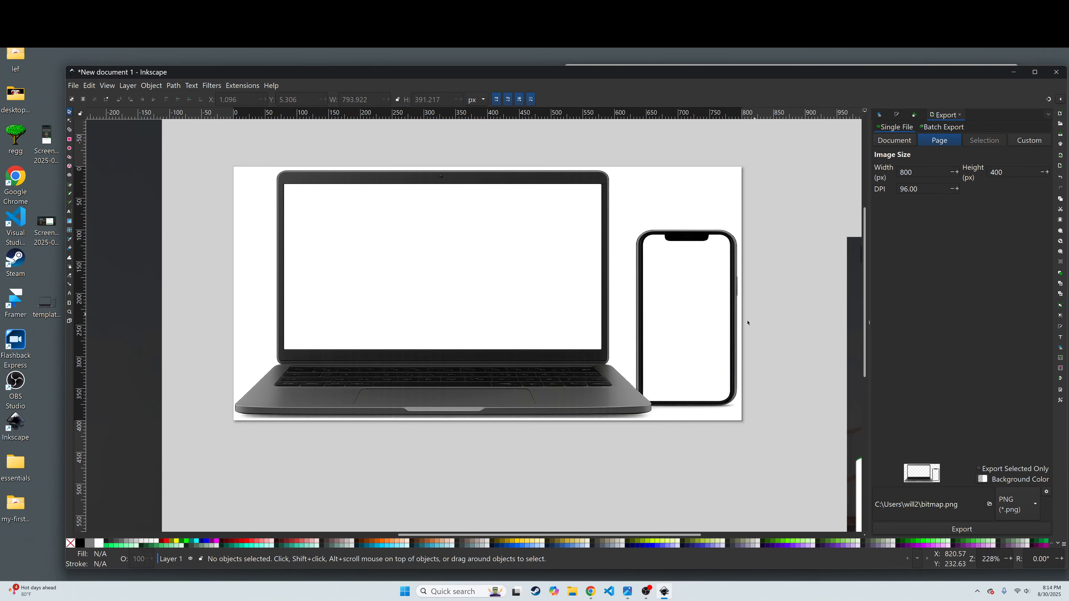
Move the mobile screenshot over the phone and lower it in the stacking order behind the device mockup
scroll(744, 345, "right", 15)
scroll(744, 345, "down", 4)
scroll(494, 262, "up", 2)
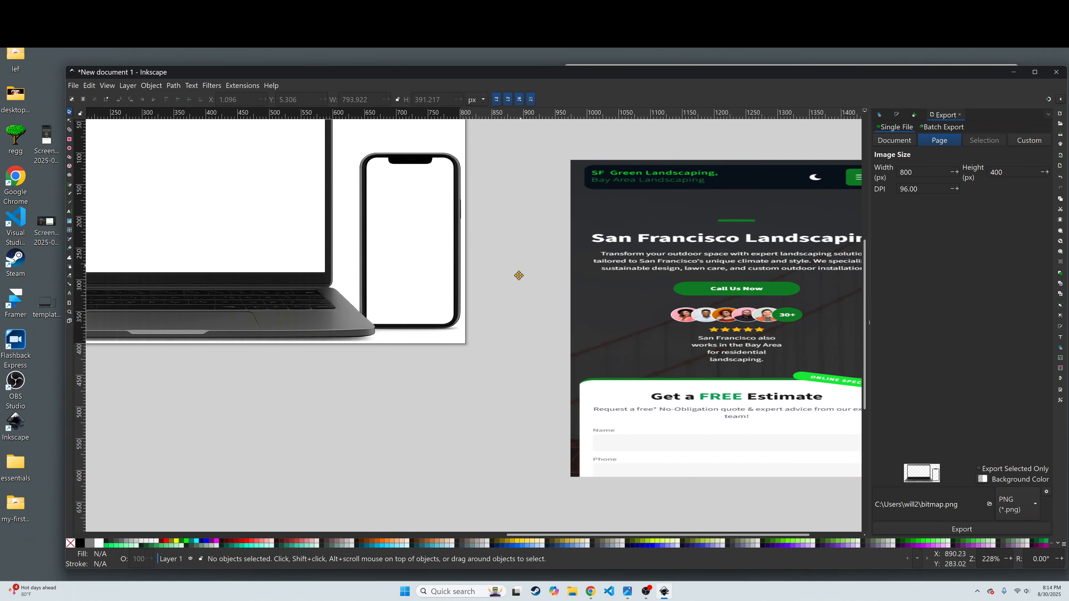
left_click_drag(763, 401, 713, 339)
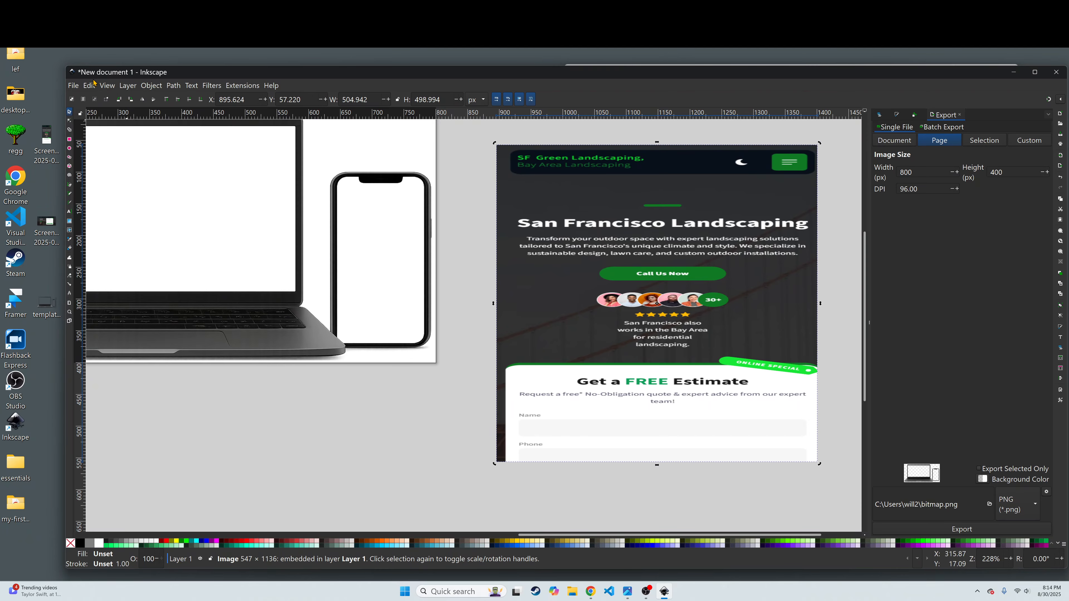
left_click(149, 85)
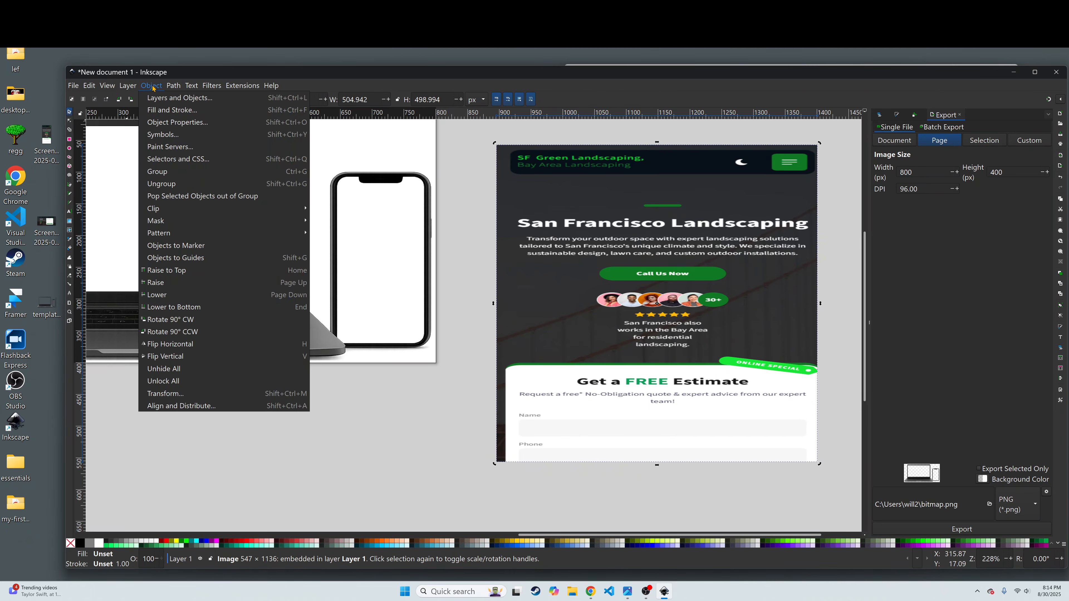
left_click(209, 295)
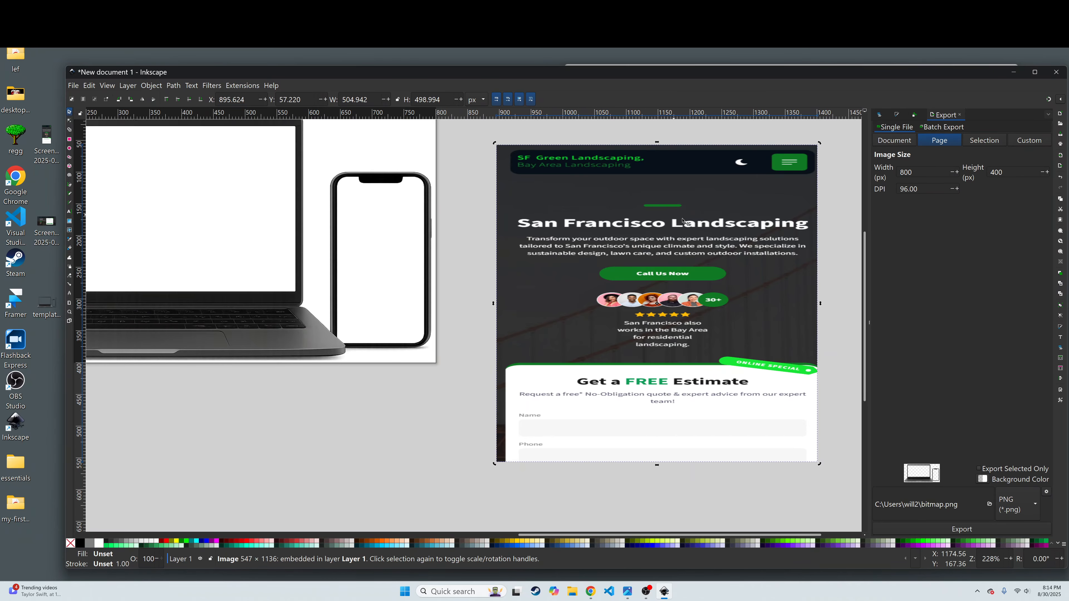
left_click_drag(716, 199, 563, 207)
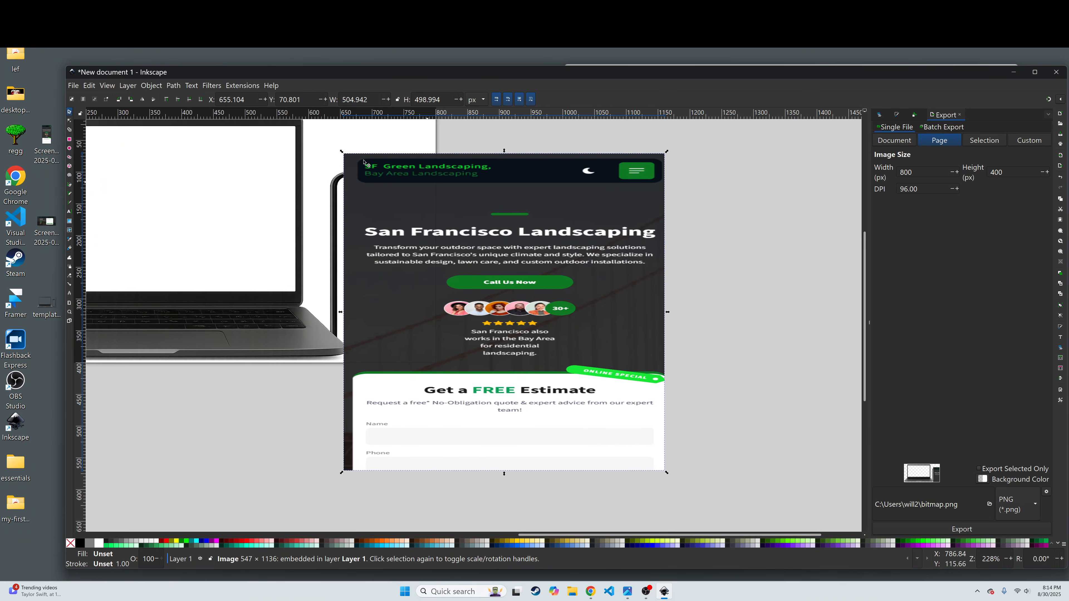
left_click(145, 86)
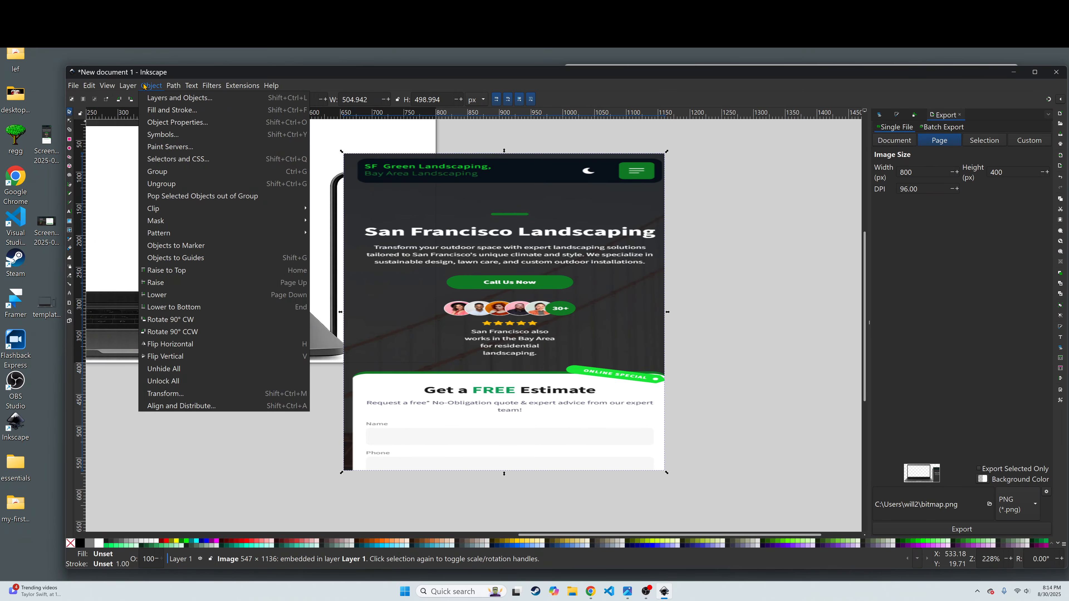
left_click(196, 294)
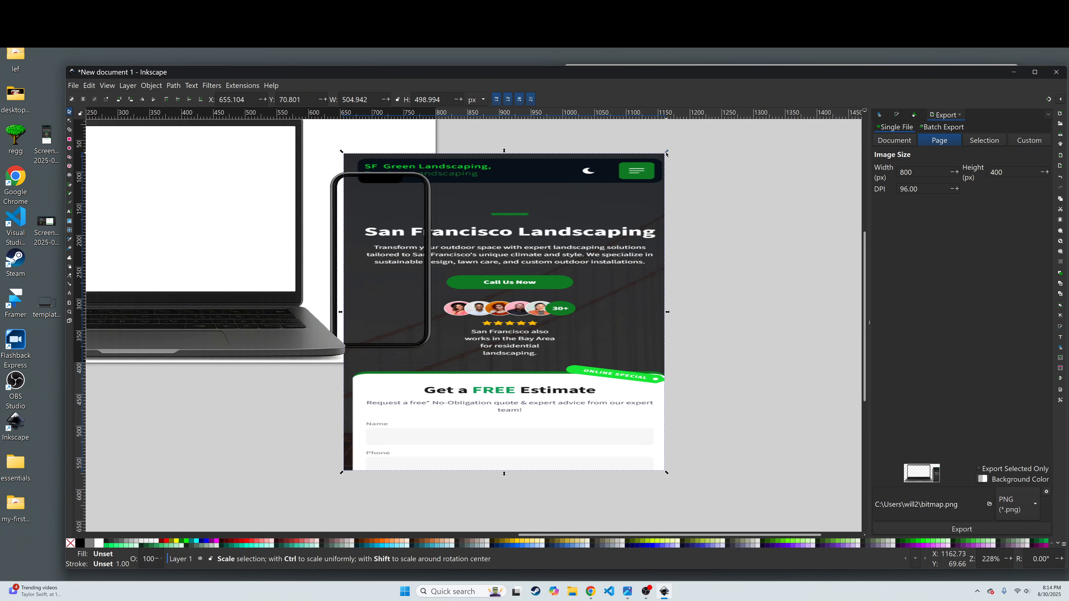
Scale the mobile screenshot to about 144 × 262 px so it fits inside the phone frame
left_click_drag(667, 153, 429, 178)
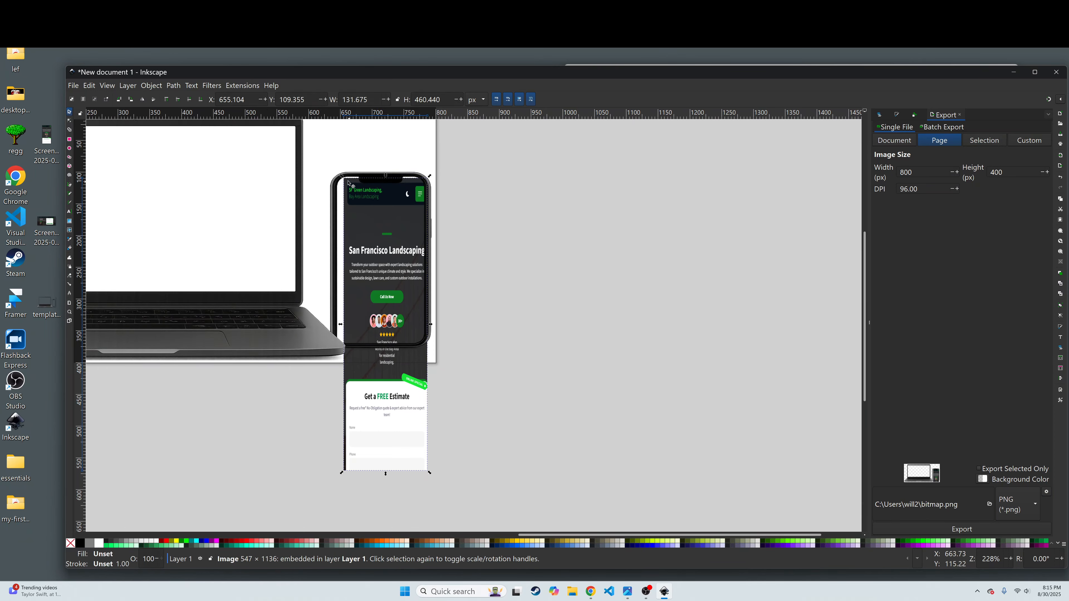
left_click_drag(342, 177, 334, 173)
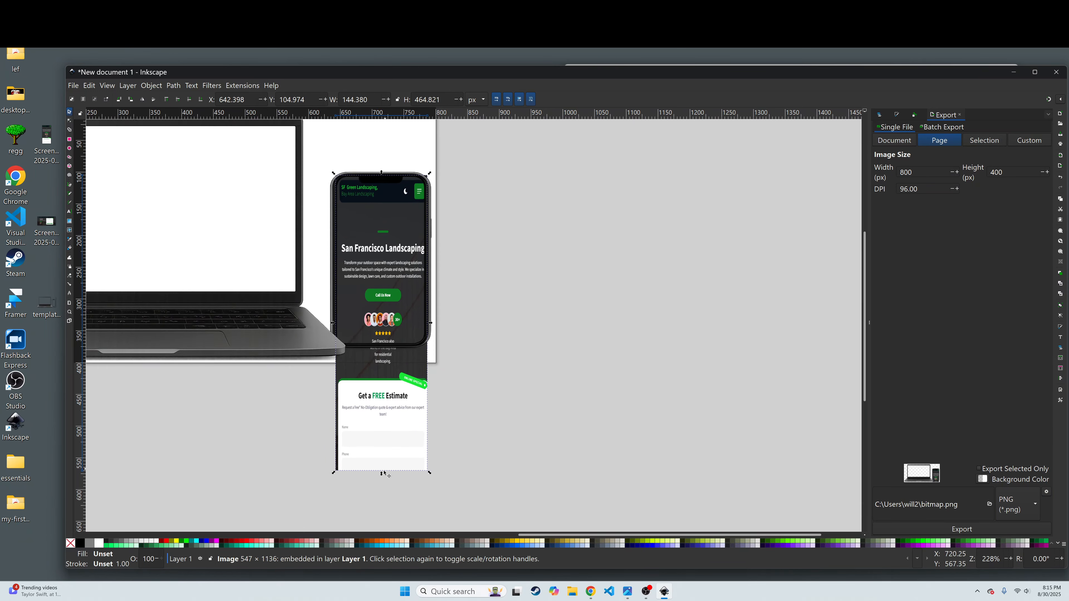
left_click_drag(384, 473, 389, 344)
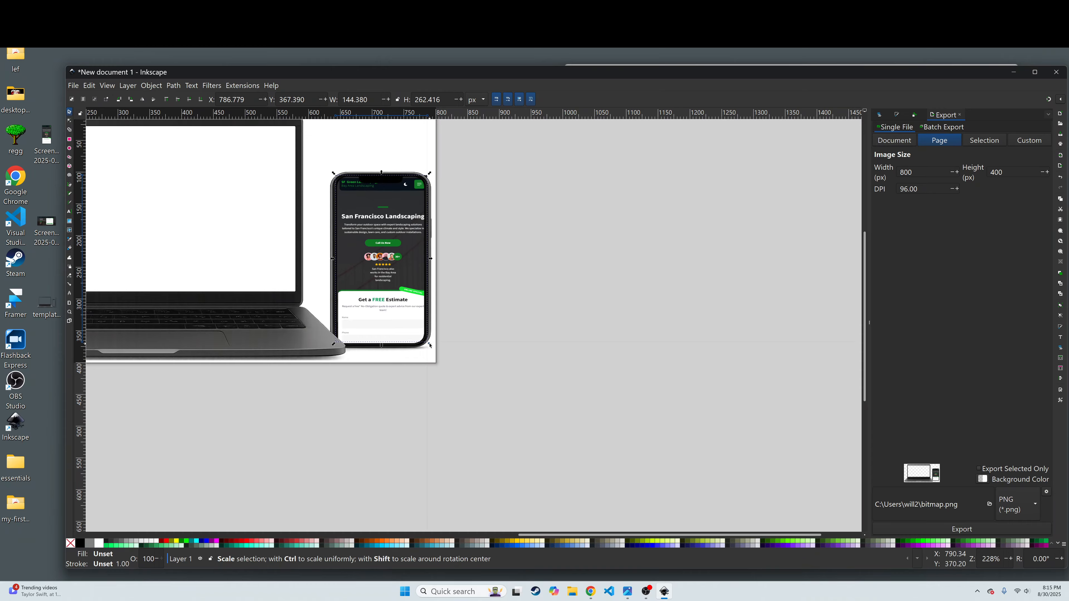
Fine-tune the mobile screenshot's size to about 139 × 263 px so it fills the phone screen
left_click_drag(429, 345, 426, 348)
left_click(477, 325)
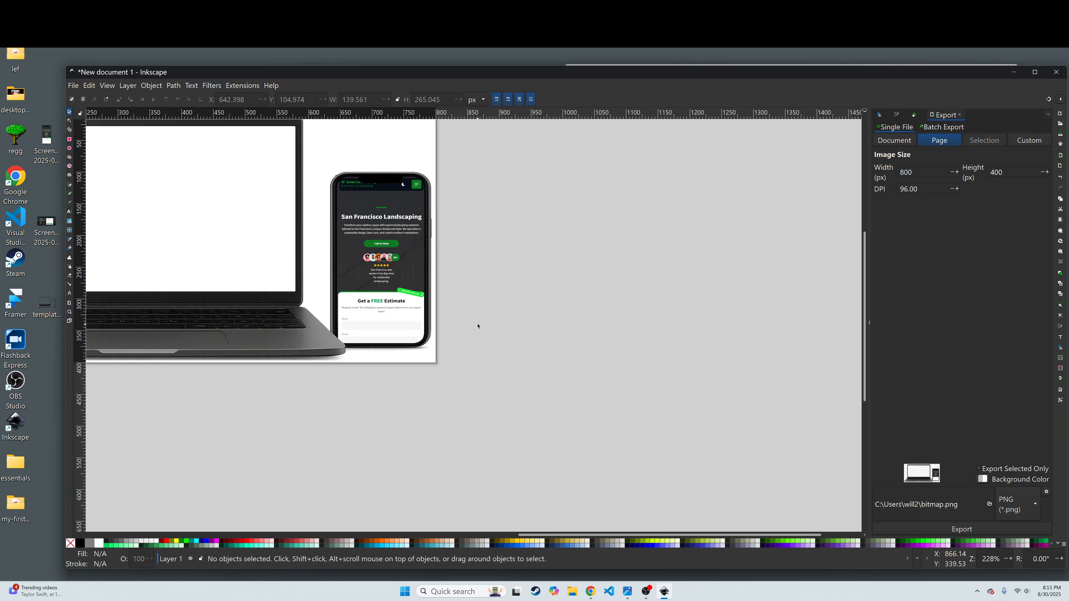
left_click(343, 195)
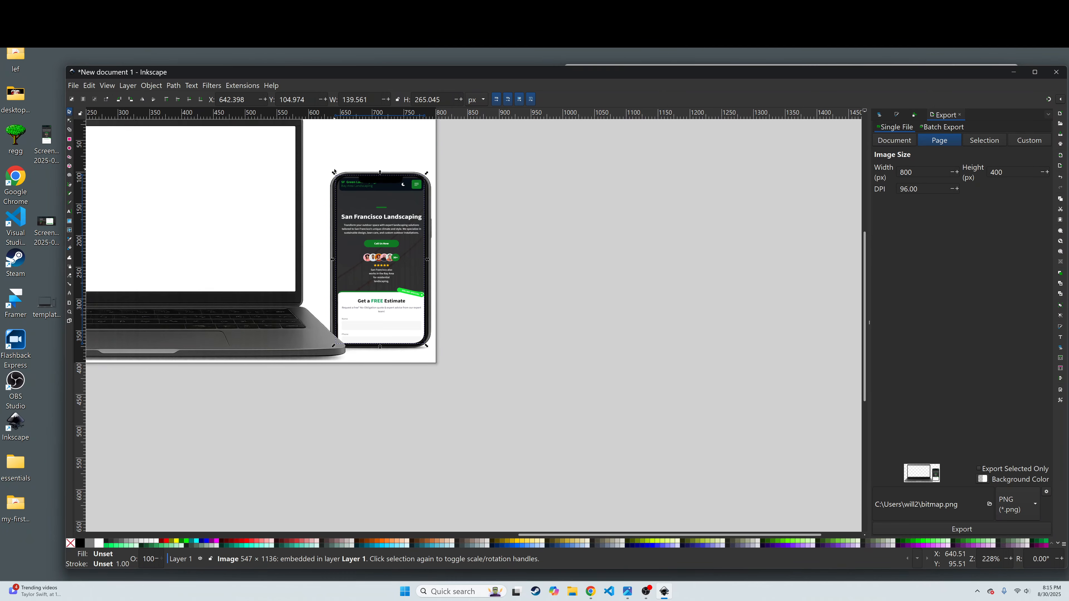
left_click_drag(332, 174, 332, 175)
left_click(473, 182)
Move the desktop website screenshot over the laptop and lower it in the stacking order behind the device mockup
left_click_drag(473, 181, 724, 247)
left_click_drag(425, 444, 666, 361)
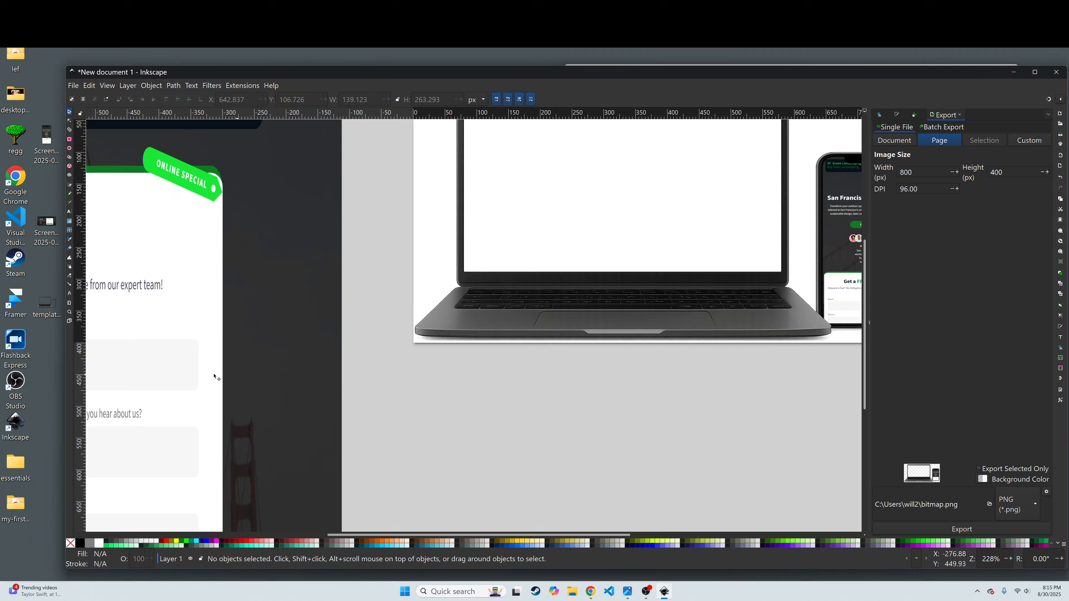
left_click(216, 376)
scroll(374, 340, "down", 2)
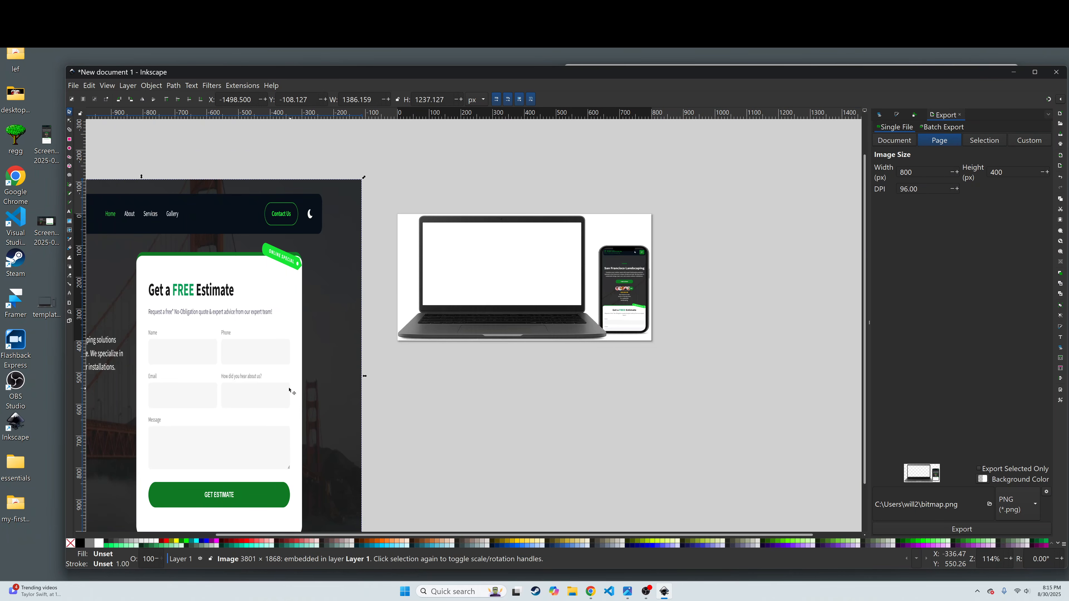
left_click_drag(339, 371, 600, 347)
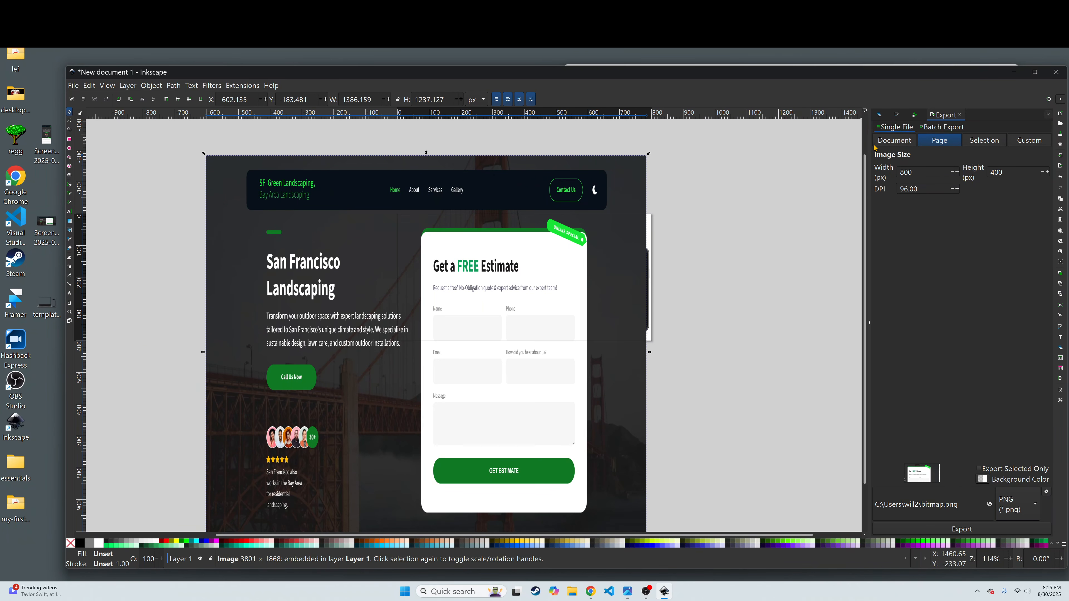
left_click(880, 116)
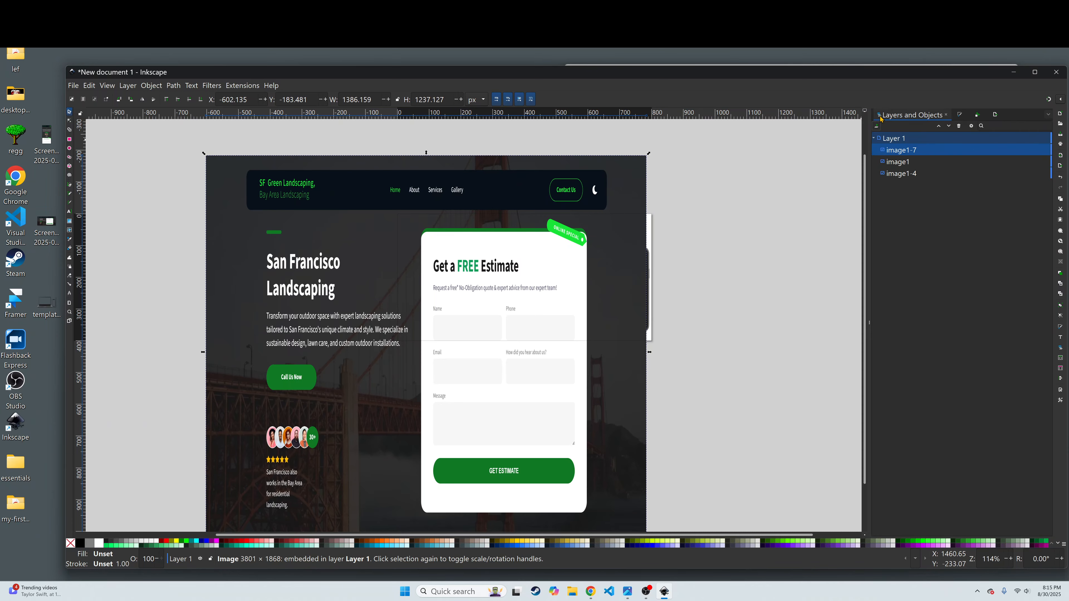
left_click_drag(908, 156, 908, 168)
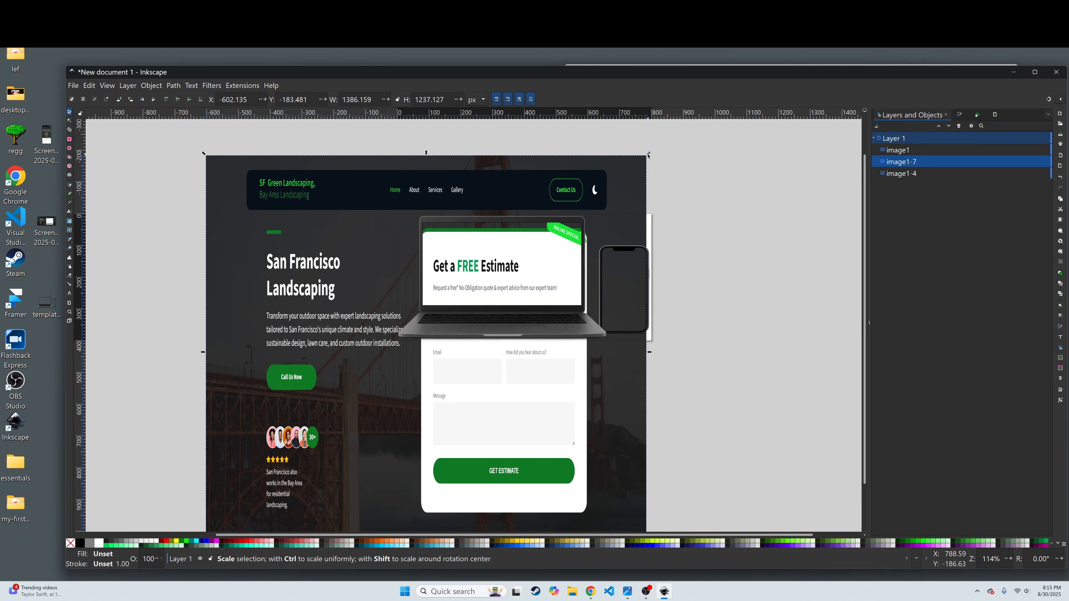
Scale the desktop screenshot to about 509 × 286 px and position it so it fits inside the laptop frame
left_click_drag(649, 153, 381, 358)
left_click_drag(375, 485, 568, 302)
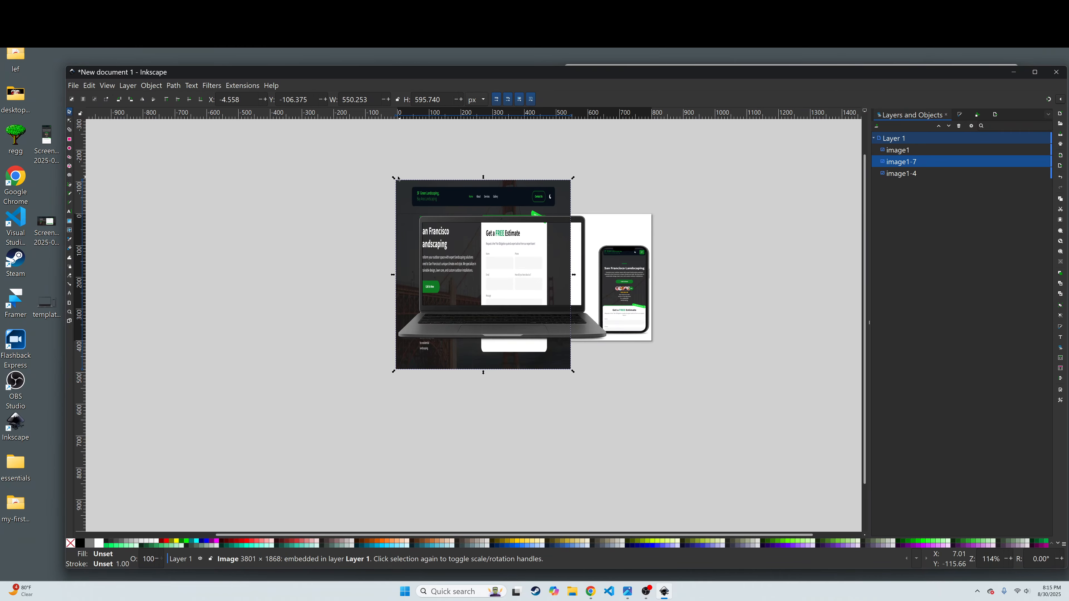
left_click_drag(393, 181, 418, 217)
scroll(471, 258, "up", 2)
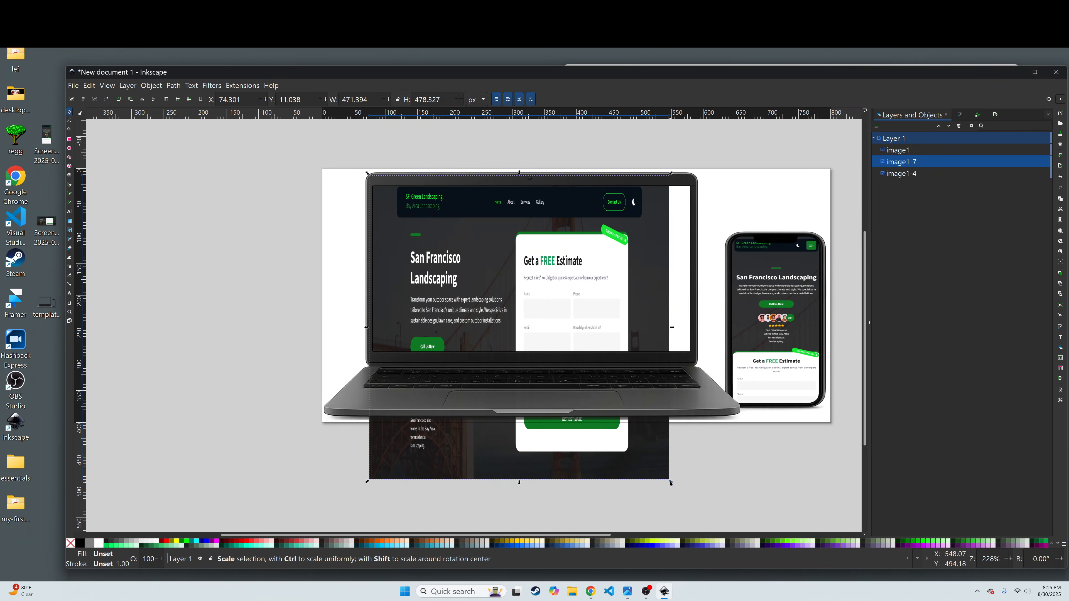
left_click_drag(671, 481, 694, 361)
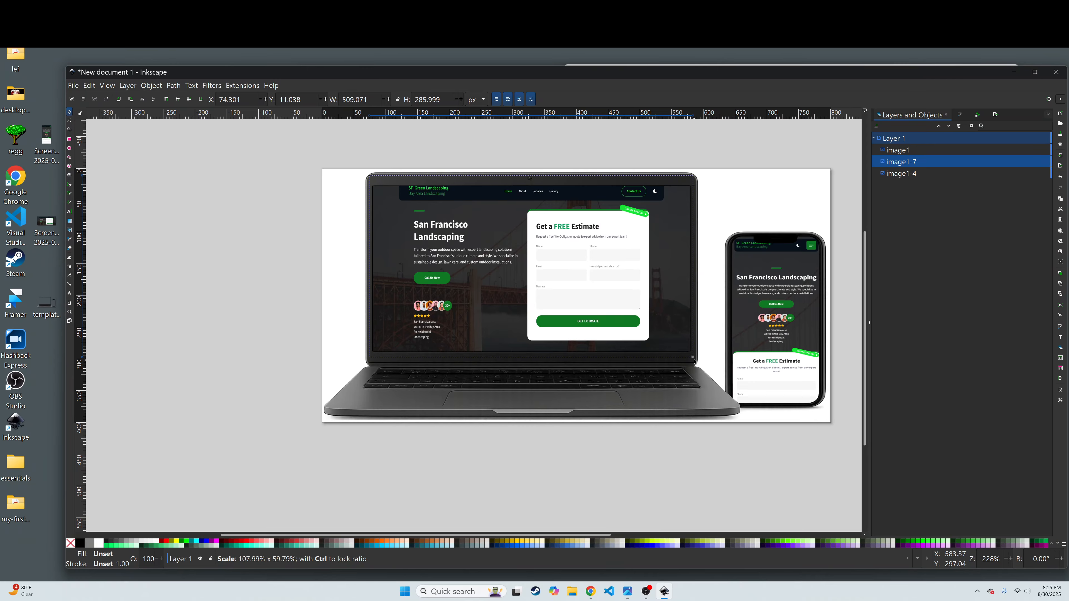
left_click_drag(694, 362, 694, 362)
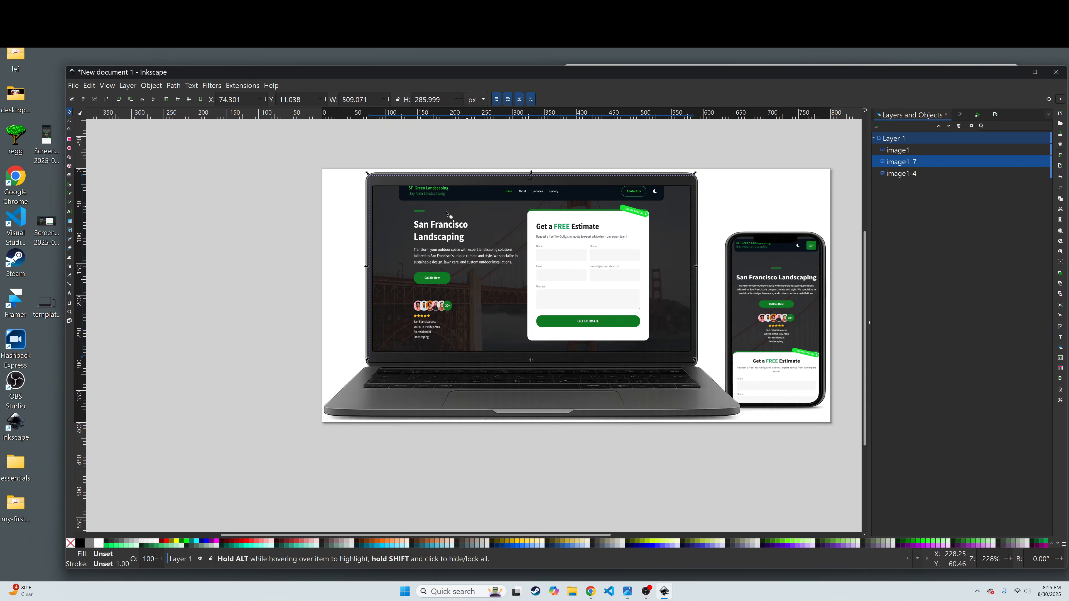
Set the page export resolution to 180 DPI
left_click(994, 118)
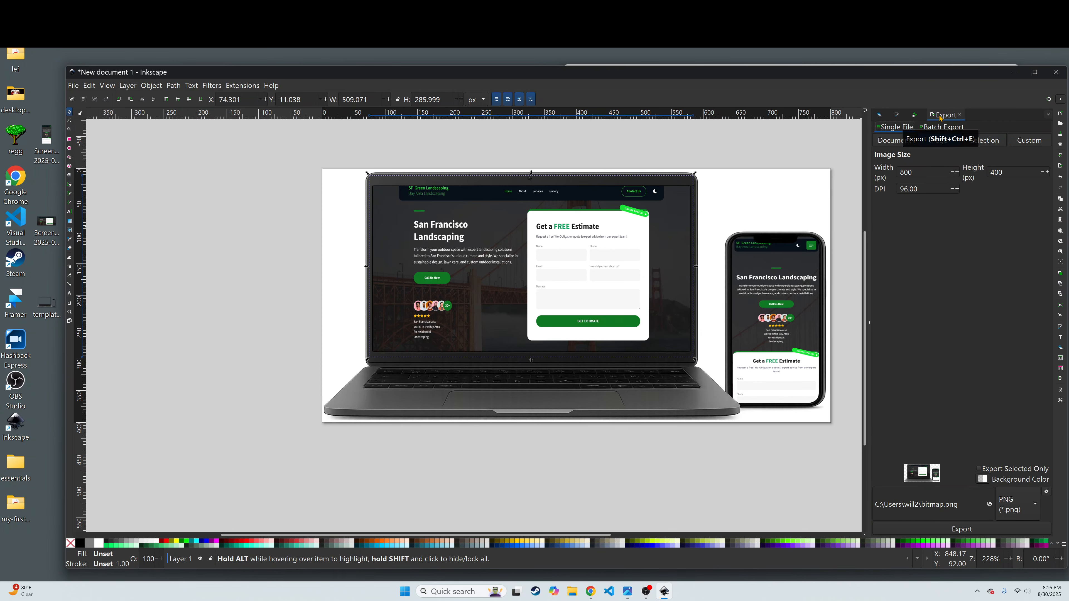
left_click(879, 116)
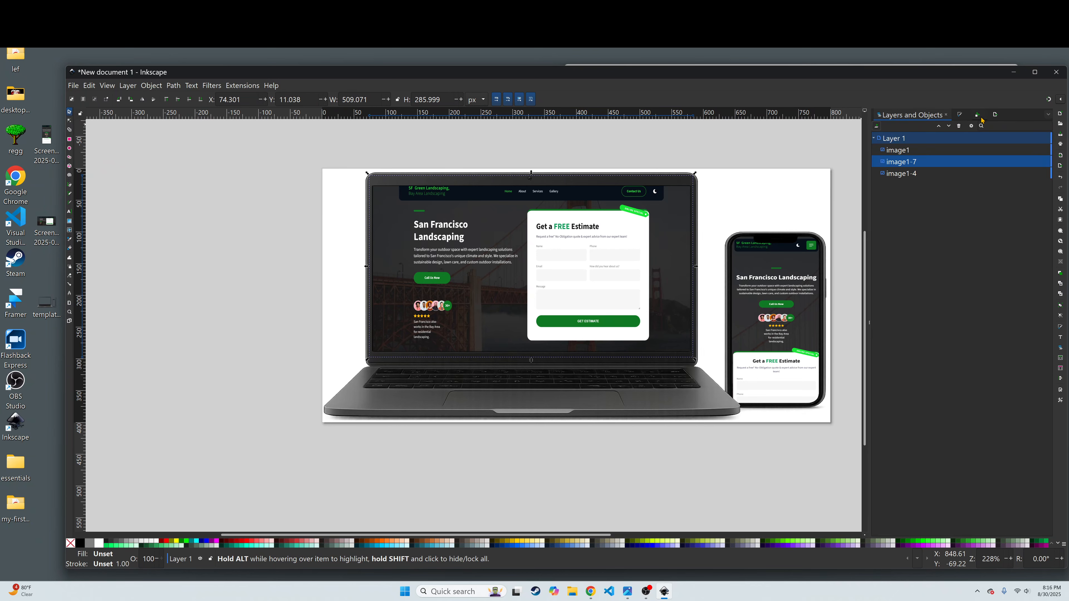
left_click(998, 115)
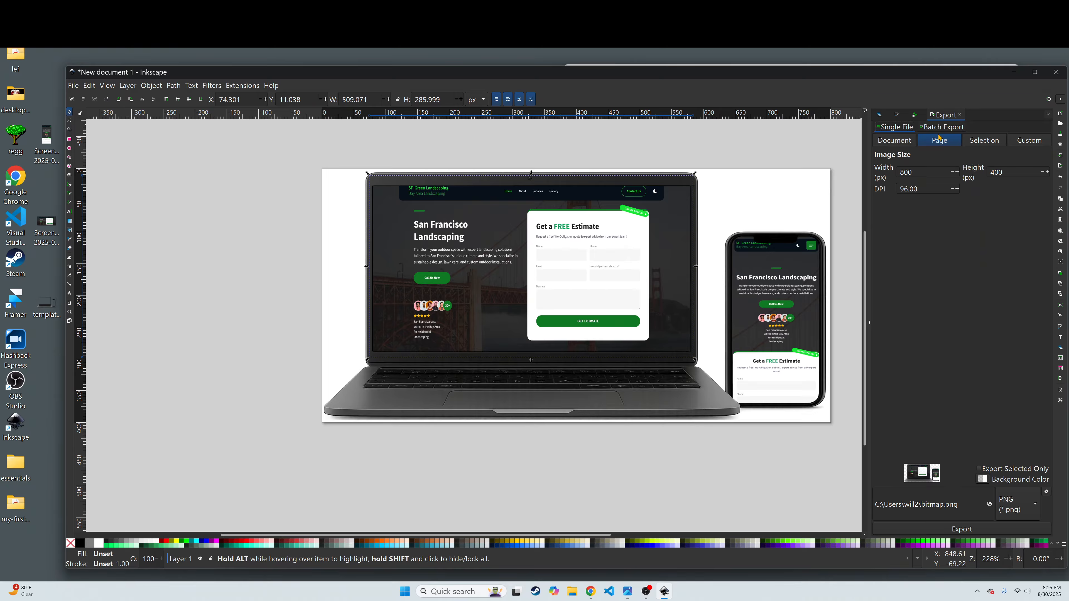
left_click(904, 190)
key("Delete")
key("BackSpace")
type("180")
Export the page as a PNG file named devicedone to the Desktop
left_click(1035, 505)
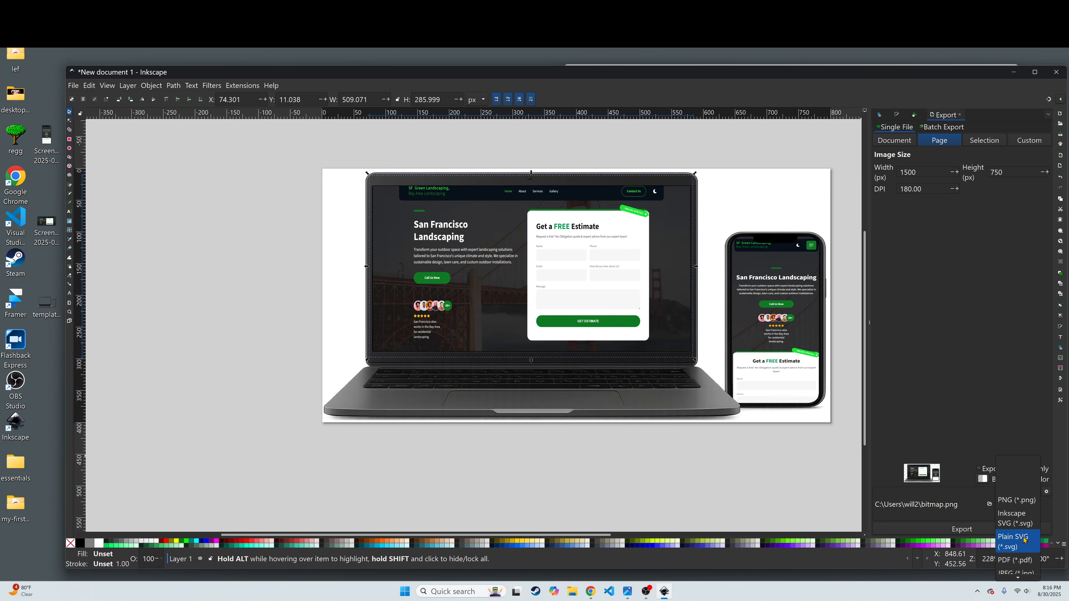
left_click(989, 503)
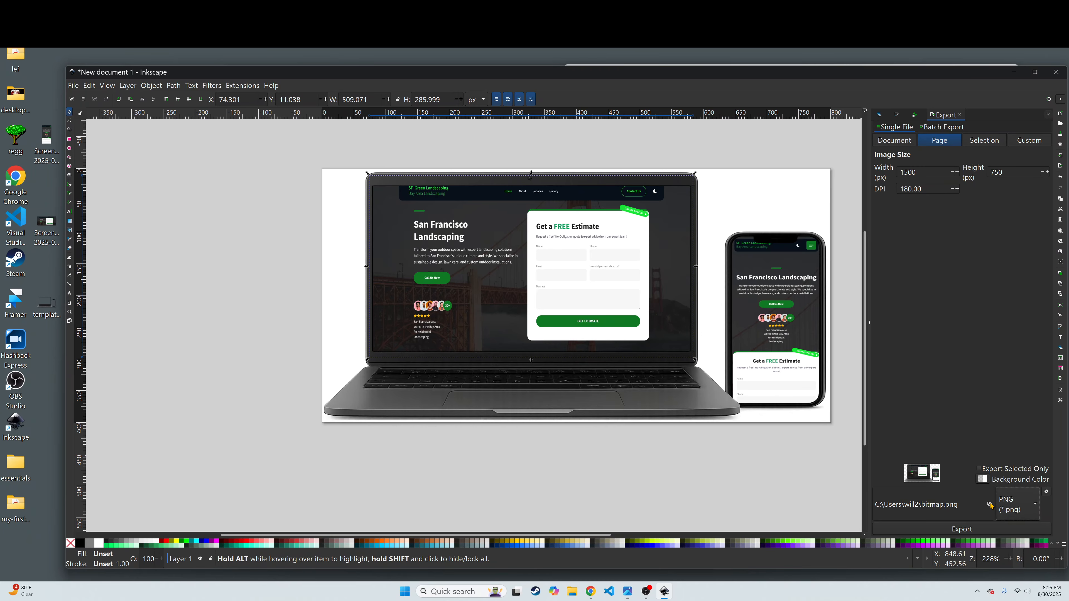
left_click(989, 504)
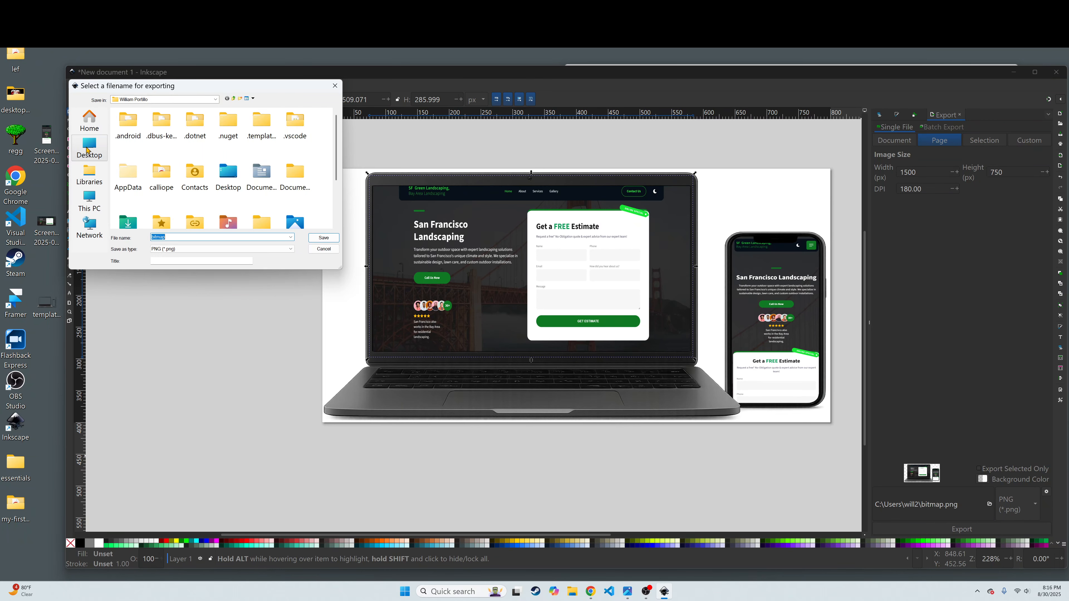
left_click(88, 150)
double_click(198, 237)
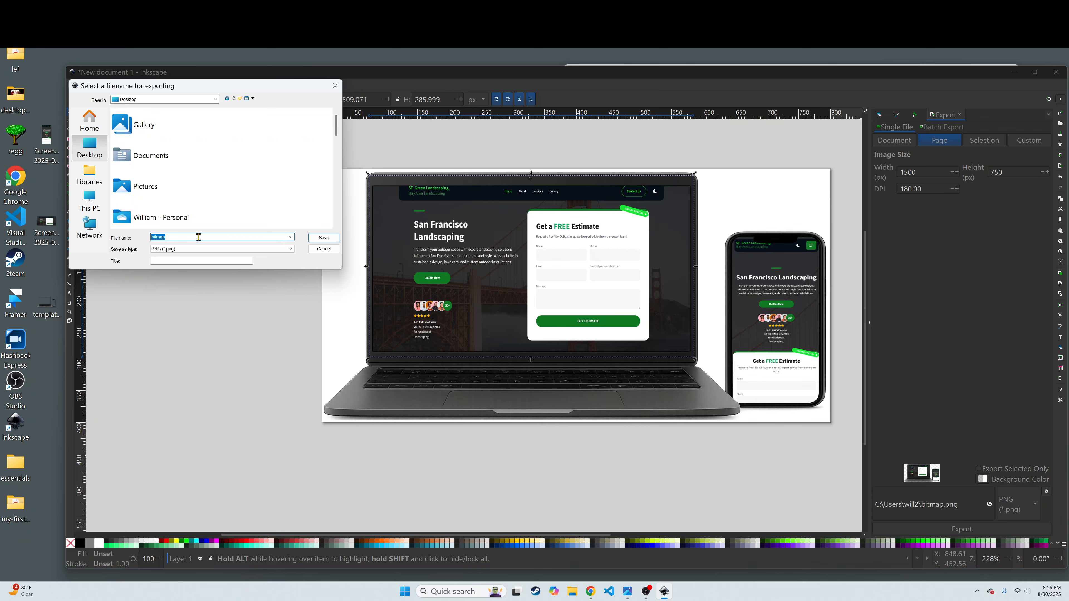
type("devicedone")
left_click(337, 239)
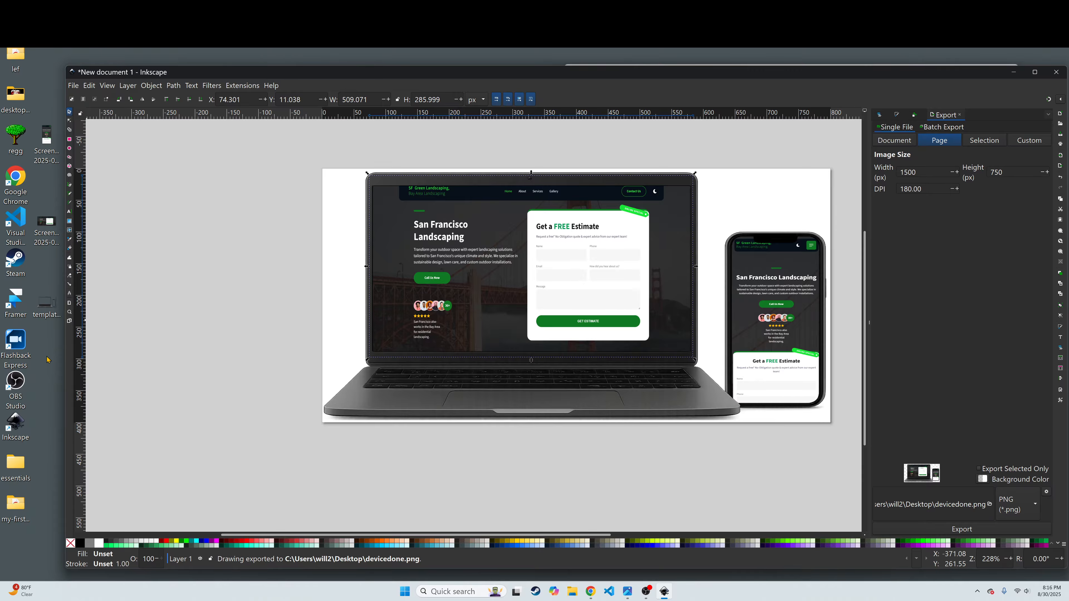
Open the exported devicedone image from the desktop and inspect the mockup enlarged
double_click(16, 550)
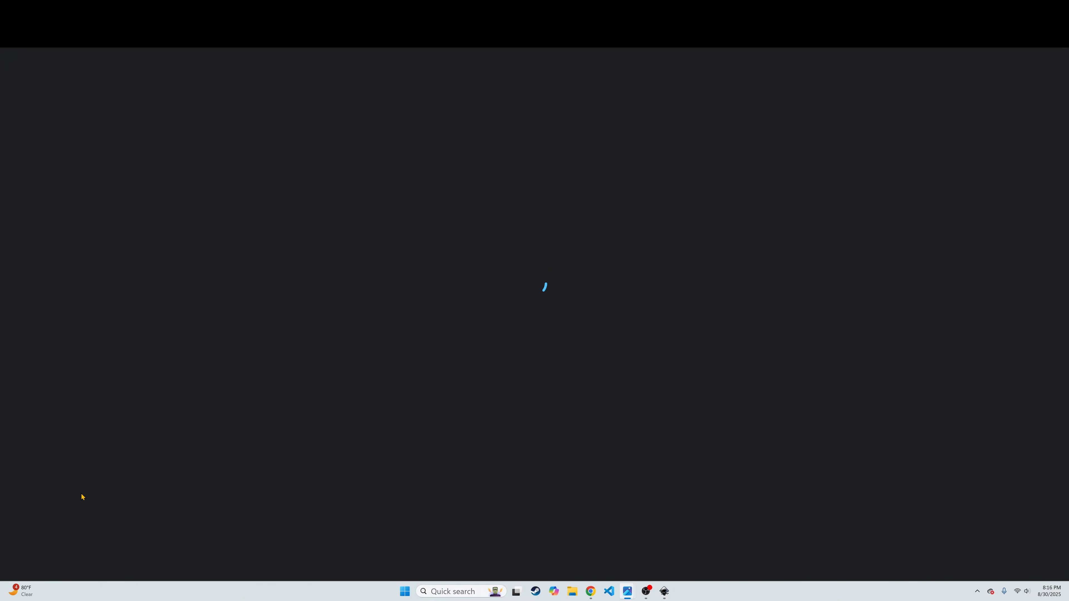
scroll(501, 314, "up", 5)
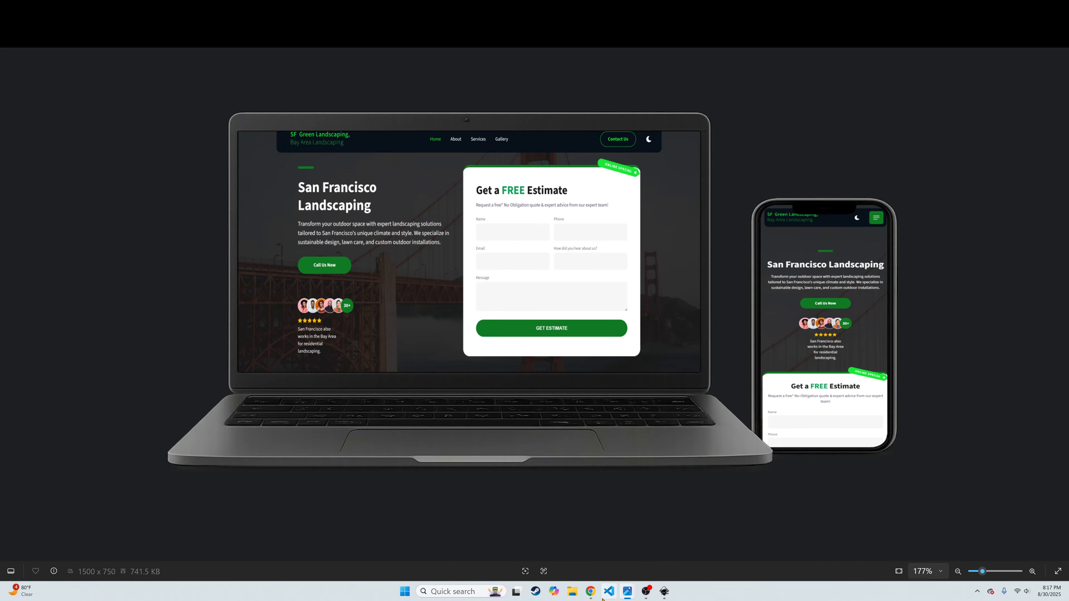
Switch to Chrome and review the mobile and desktop PageSpeed Insights reports for sftesting.netlify.app
left_click(590, 591)
left_click(463, 7)
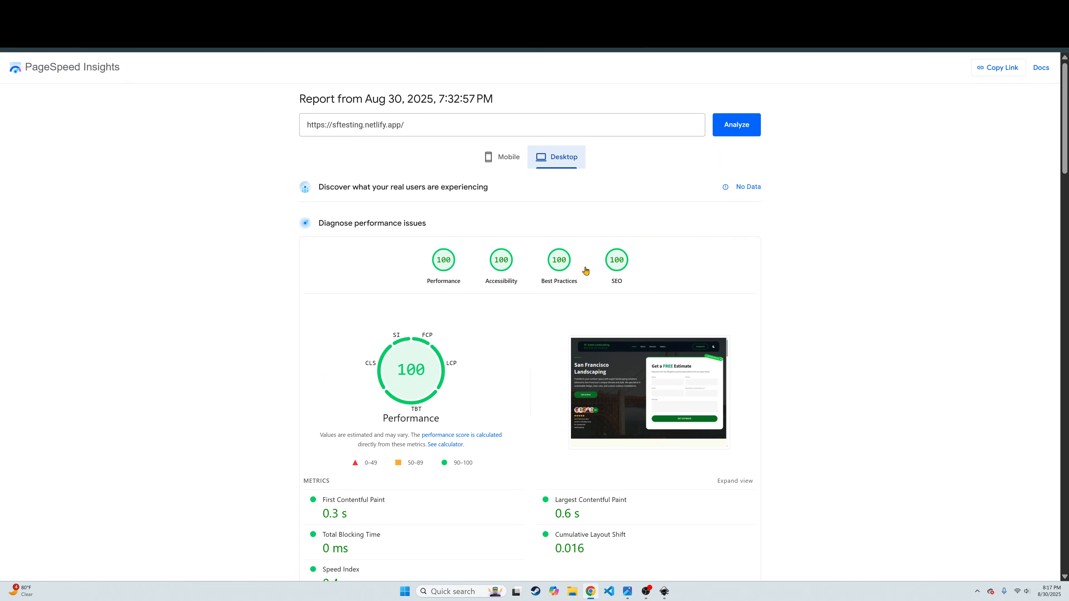
left_click(507, 160)
left_click(563, 162)
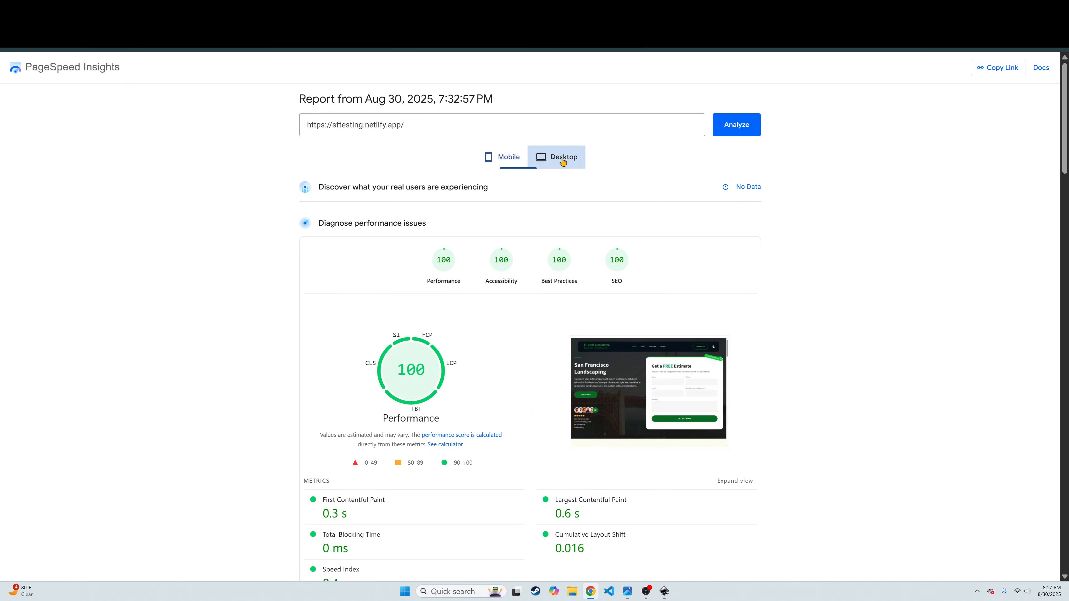
left_click(647, 592)
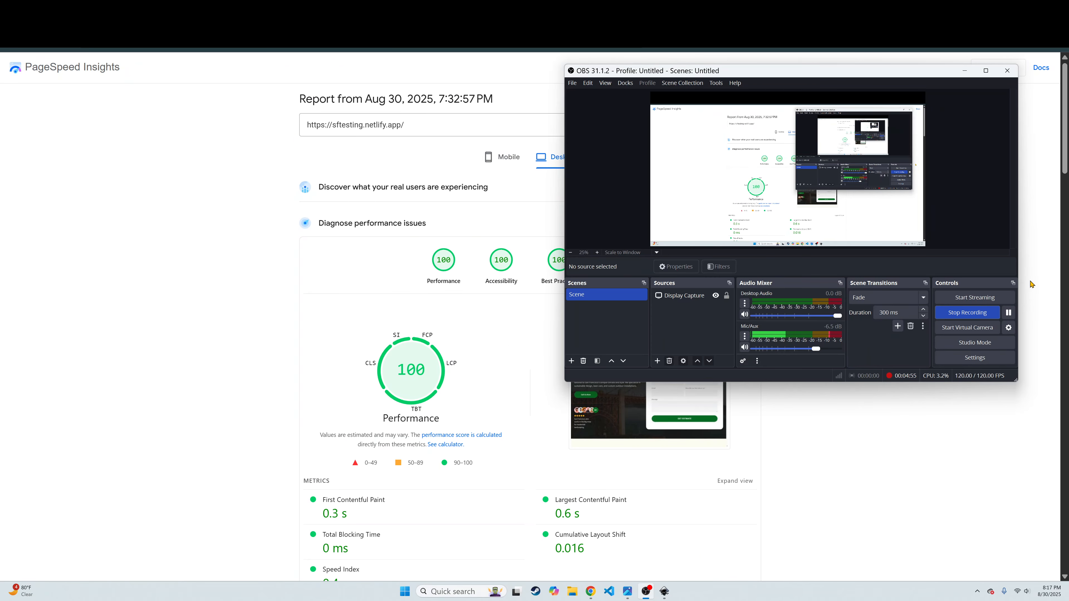